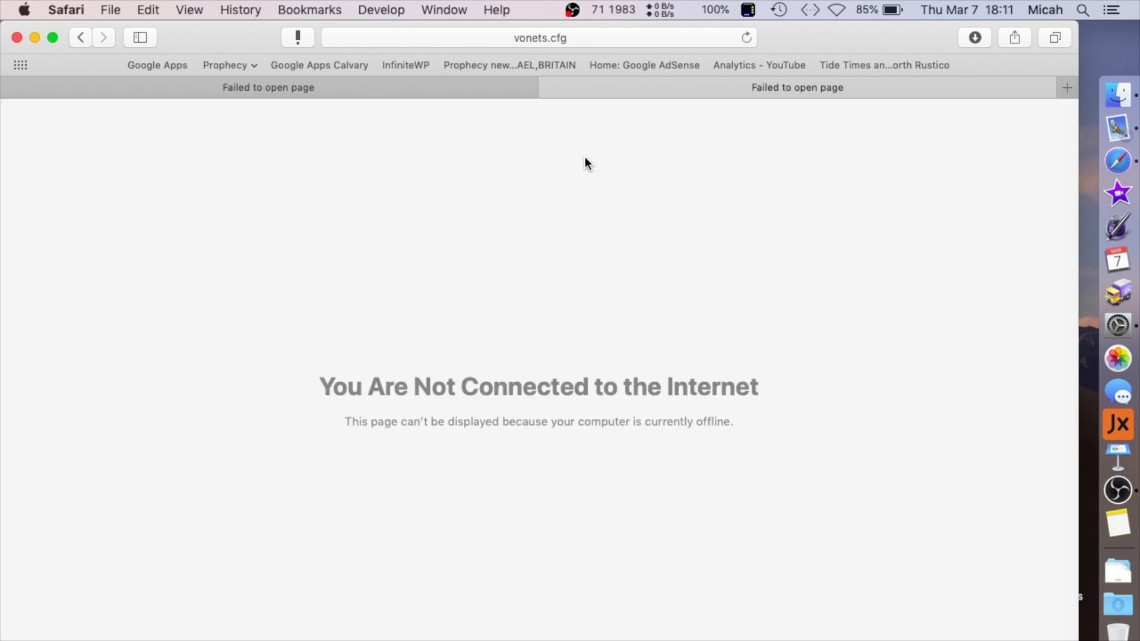
# Reload vonets.cfg, which now shows the 'You Are Not Connected to the Internet' page.
pyautogui.click(559, 41)
pyautogui.press('Return')
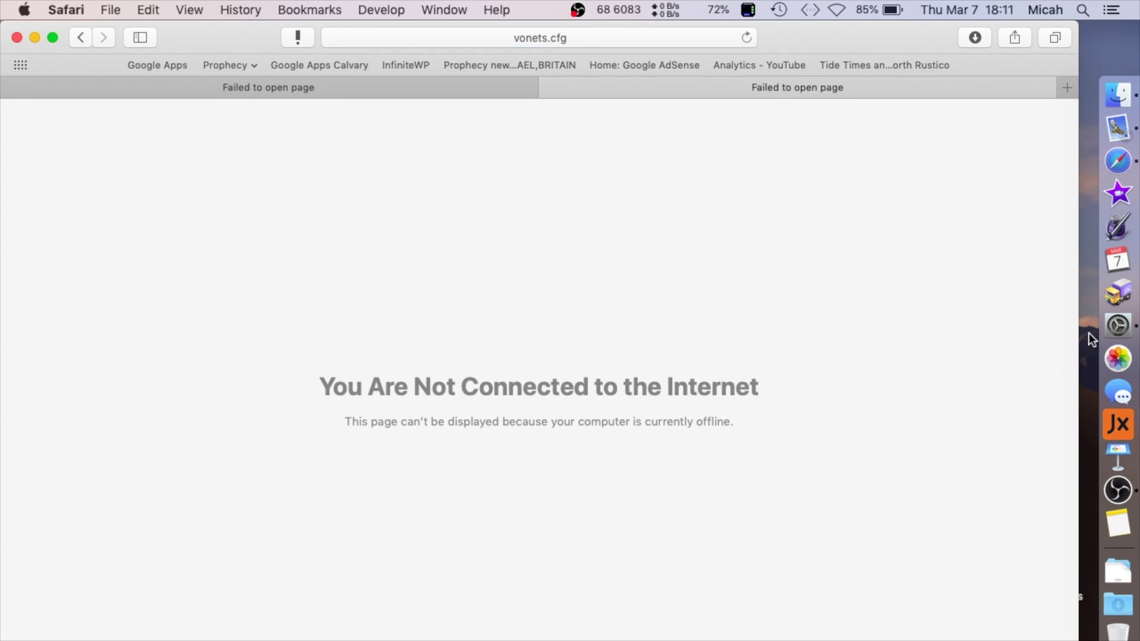
# Reapply DHCP for Ethernet in Network settings and dismiss the interrupted server connections warning.
pyautogui.click(1106, 321)
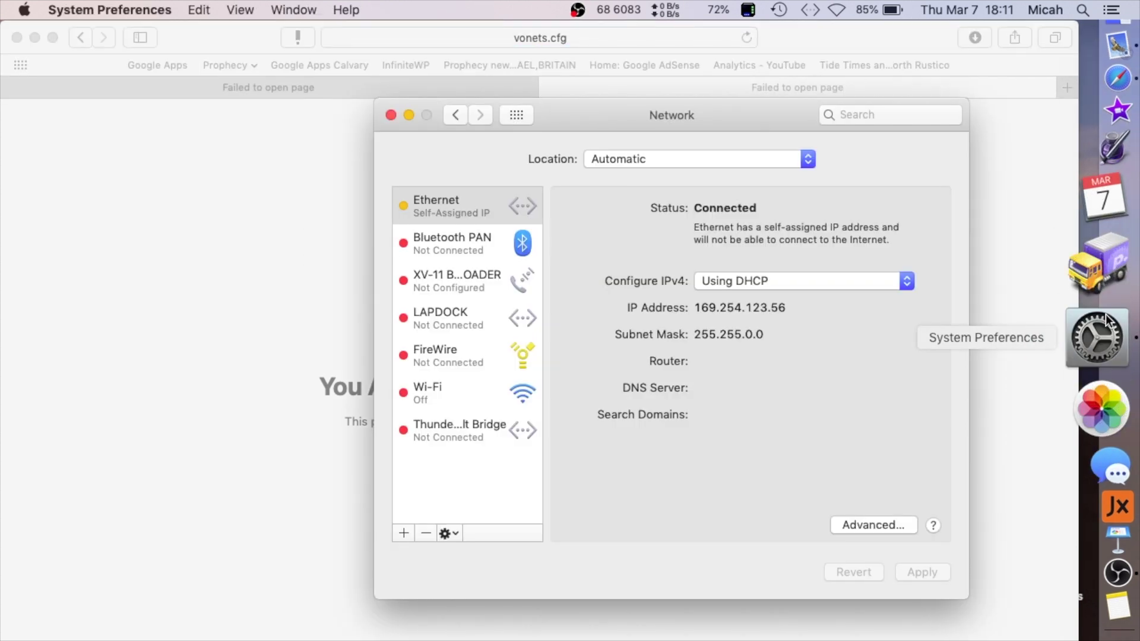
pyautogui.click(768, 282)
pyautogui.click(766, 284)
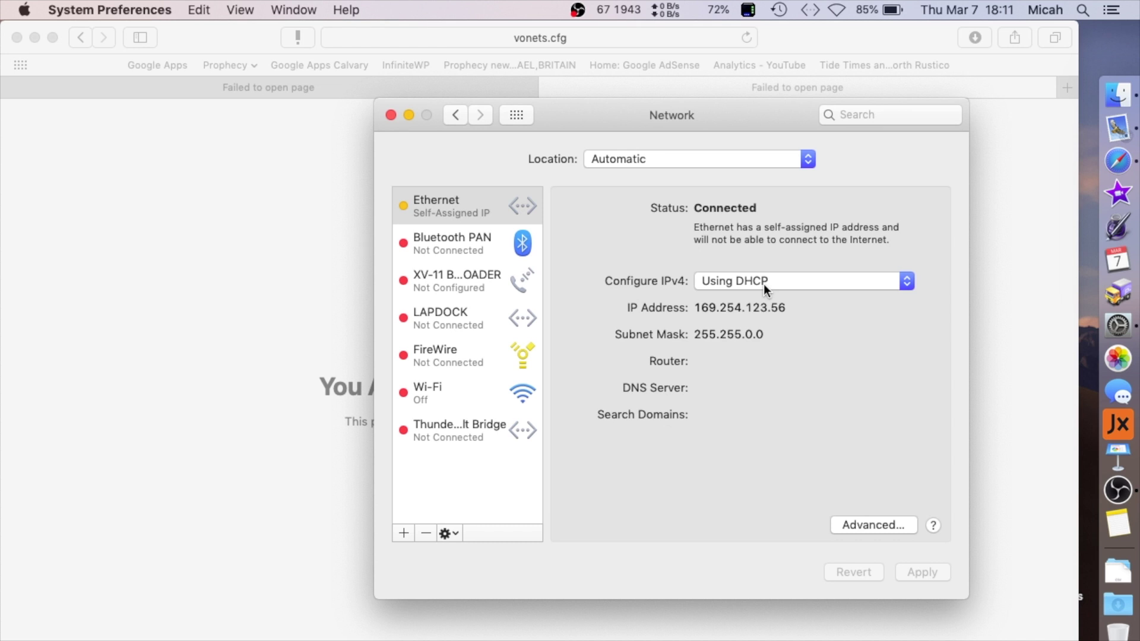
pyautogui.click(764, 283)
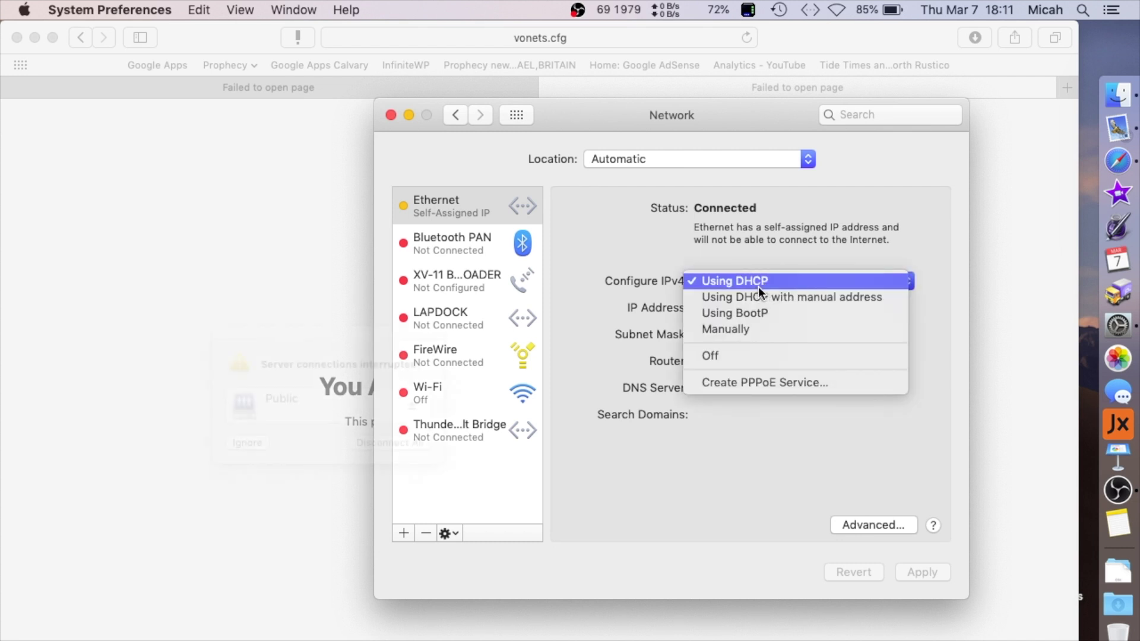
pyautogui.click(756, 284)
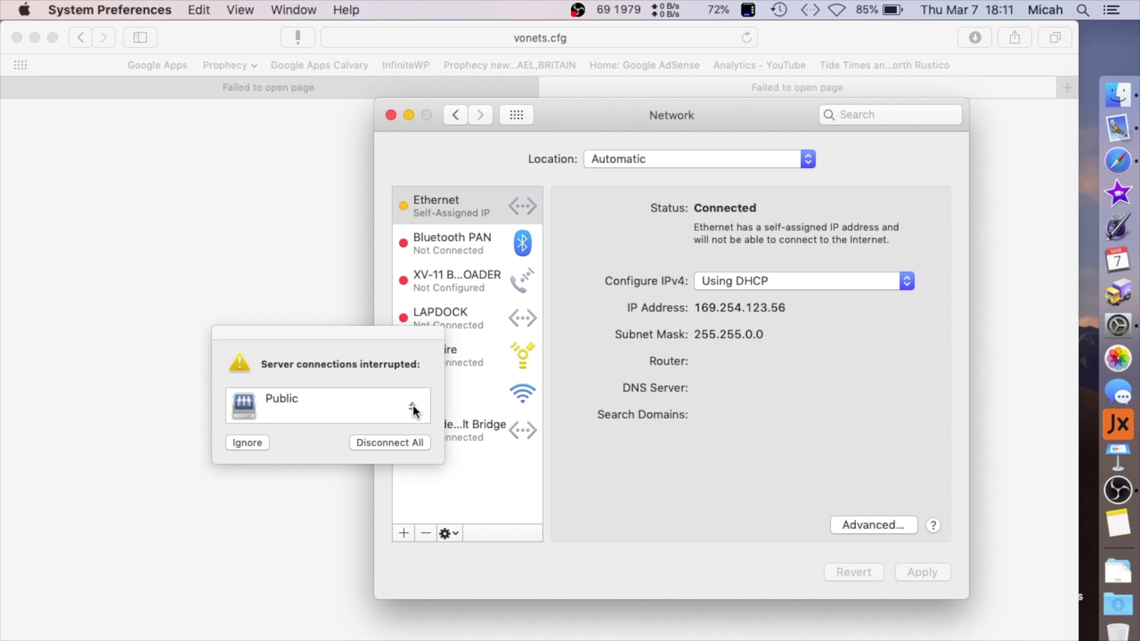
pyautogui.click(394, 442)
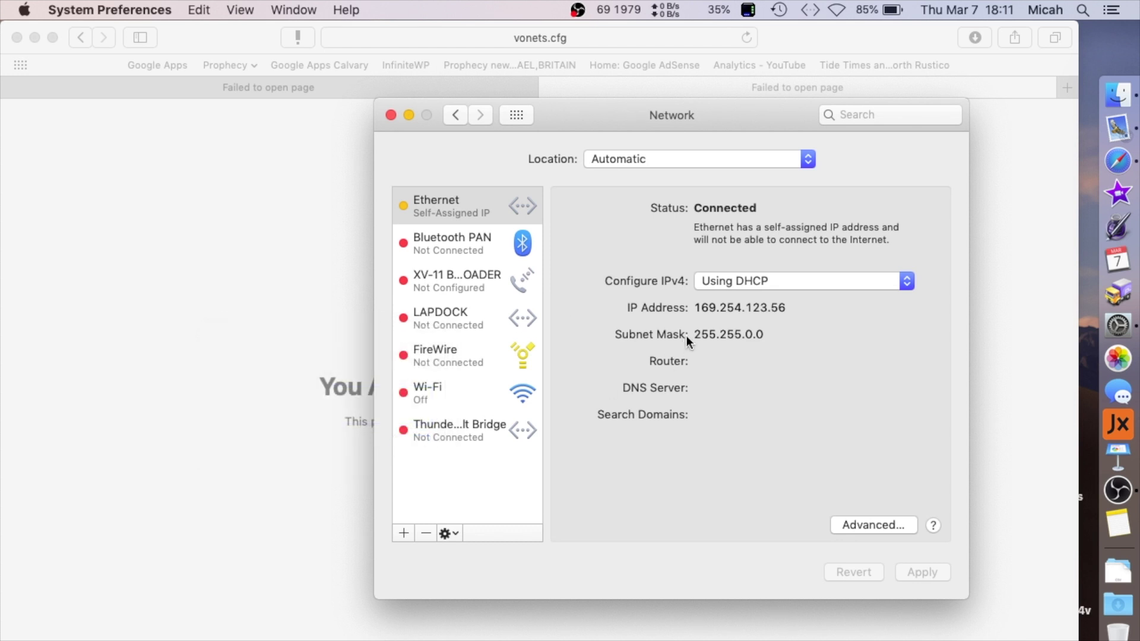
# Toggle Ethernet IPv4 to Manually and back to DHCP to get 192.168.254.100 via router 192.168.254.254.
pyautogui.click(713, 283)
pyautogui.click(715, 328)
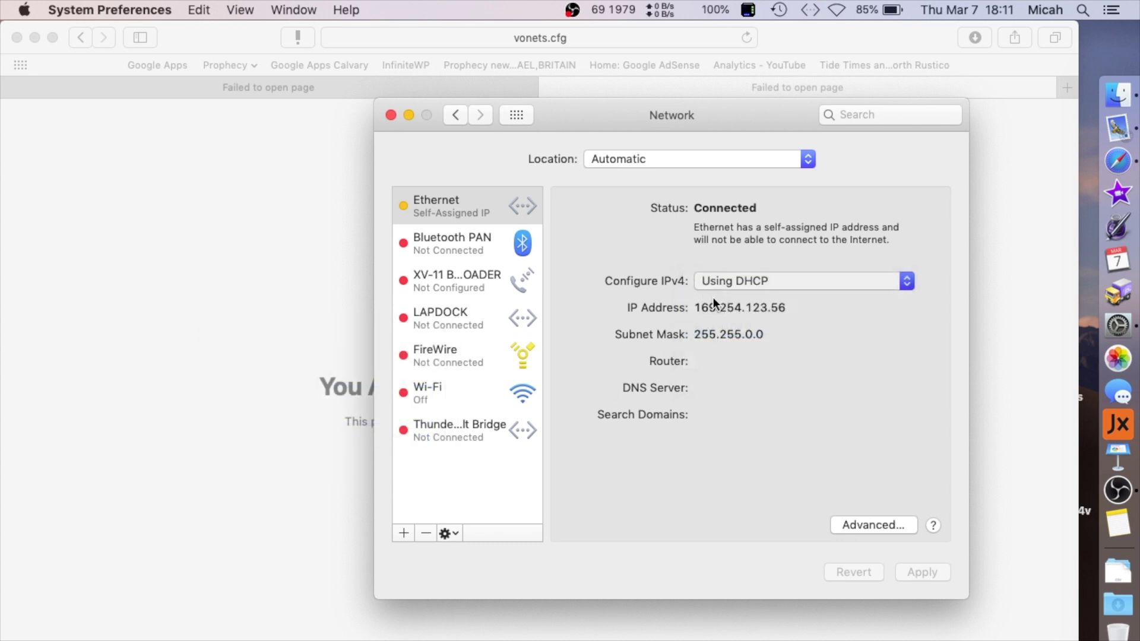
pyautogui.click(712, 280)
pyautogui.click(707, 234)
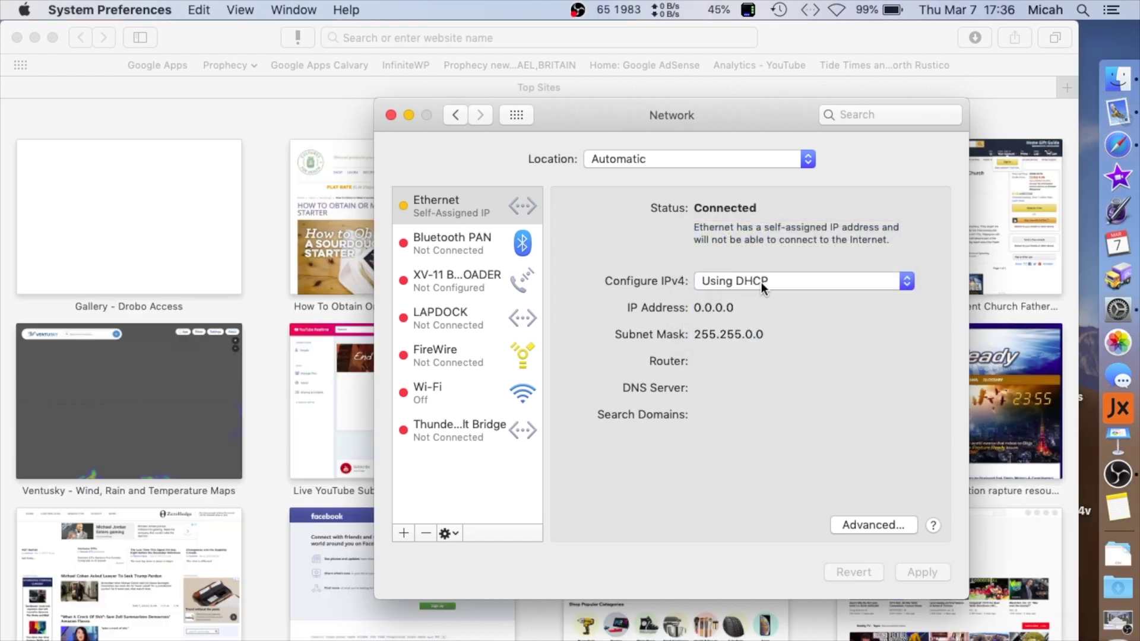
pyautogui.click(764, 284)
pyautogui.click(640, 256)
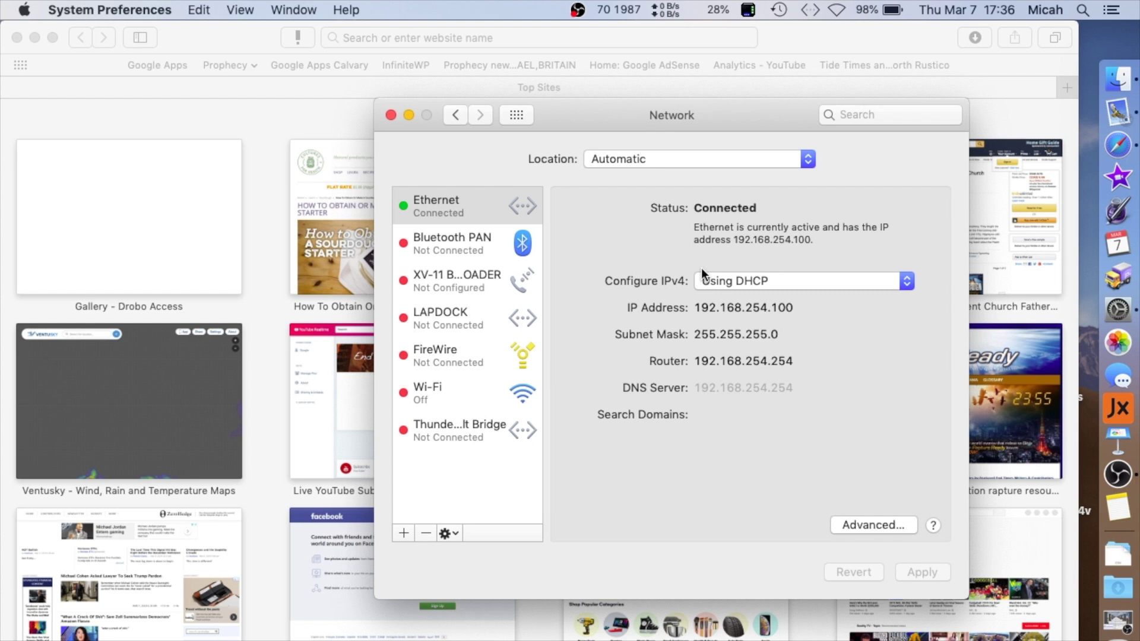
pyautogui.click(1067, 87)
pyautogui.write('http://vonets')
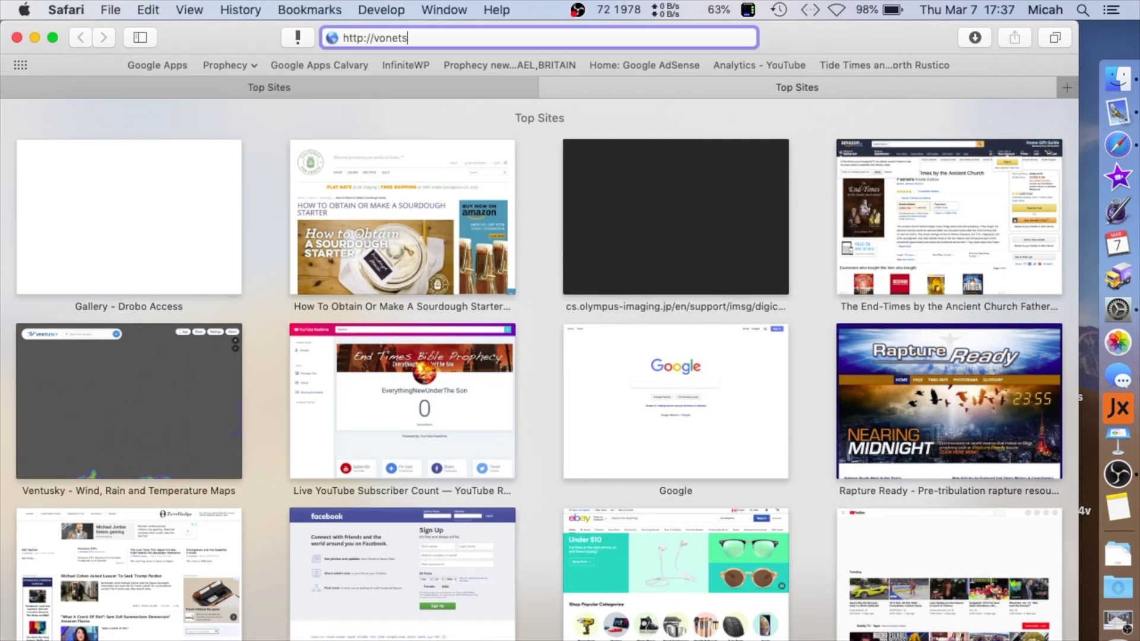
pyautogui.write('.cfg')
pyautogui.press('Return')
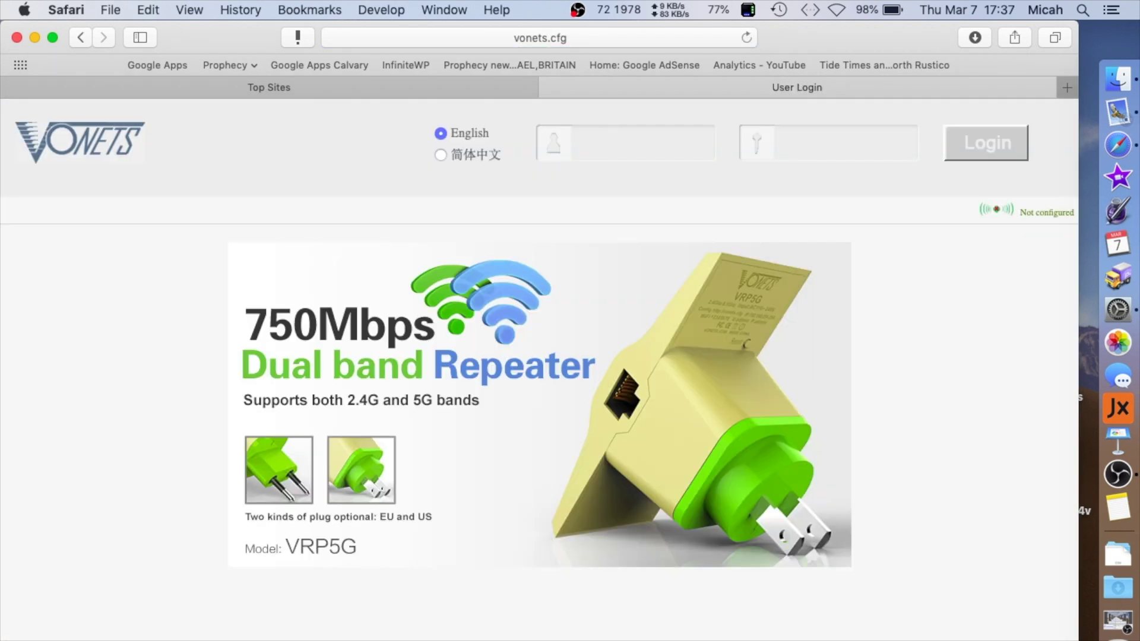
# Log in to the Vonets admin page as admin and let Safari save the password.
pyautogui.click(617, 143)
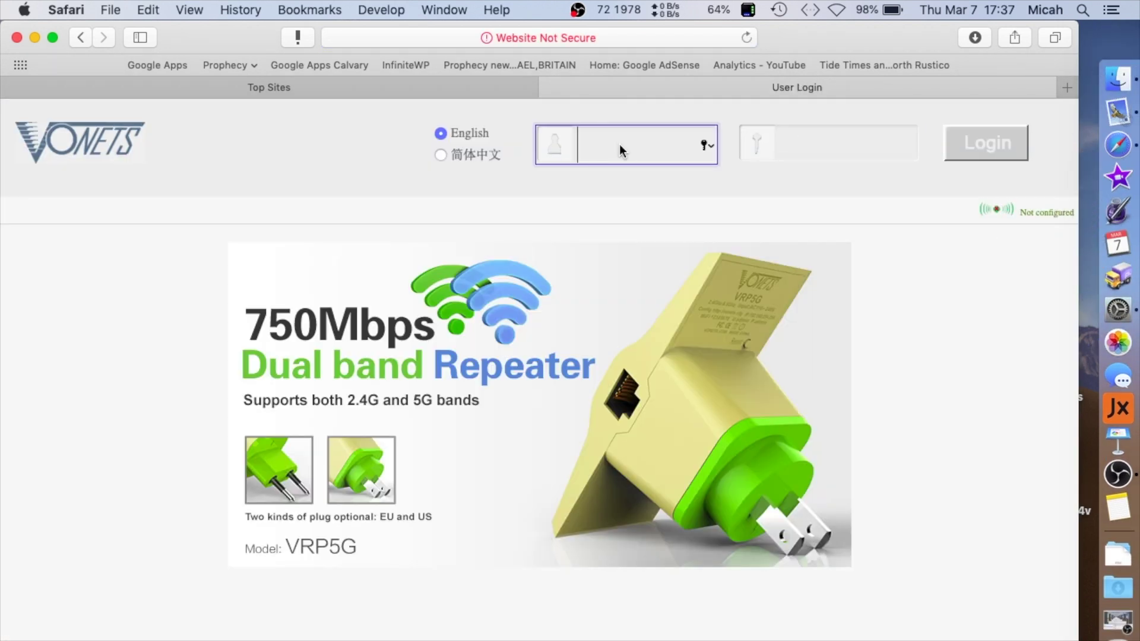
pyautogui.press('Tab')
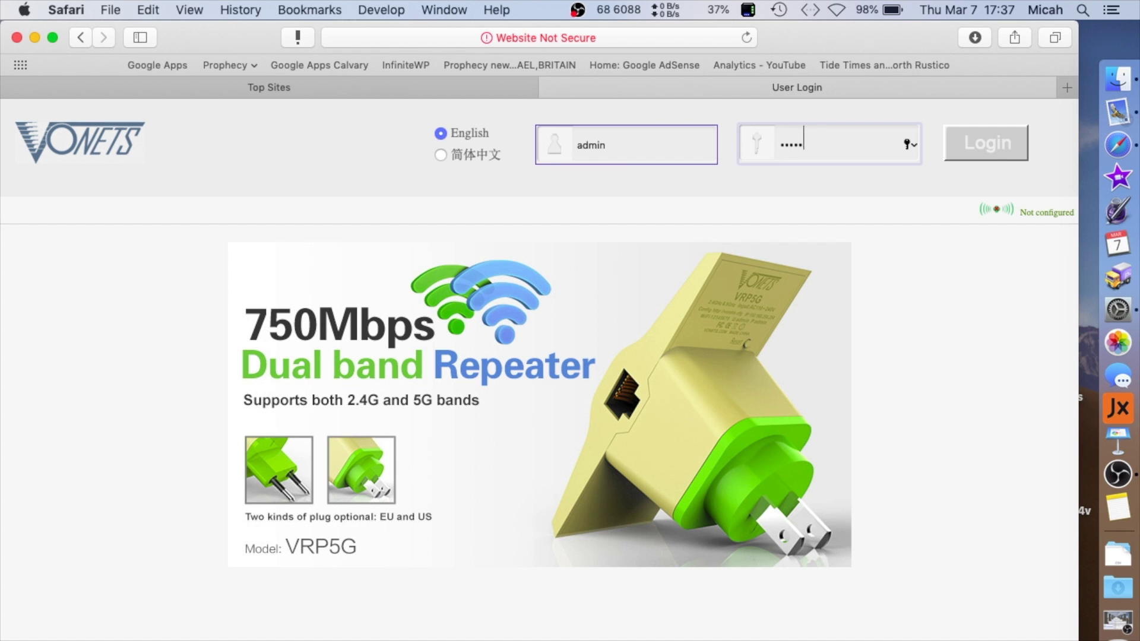
pyautogui.click(990, 155)
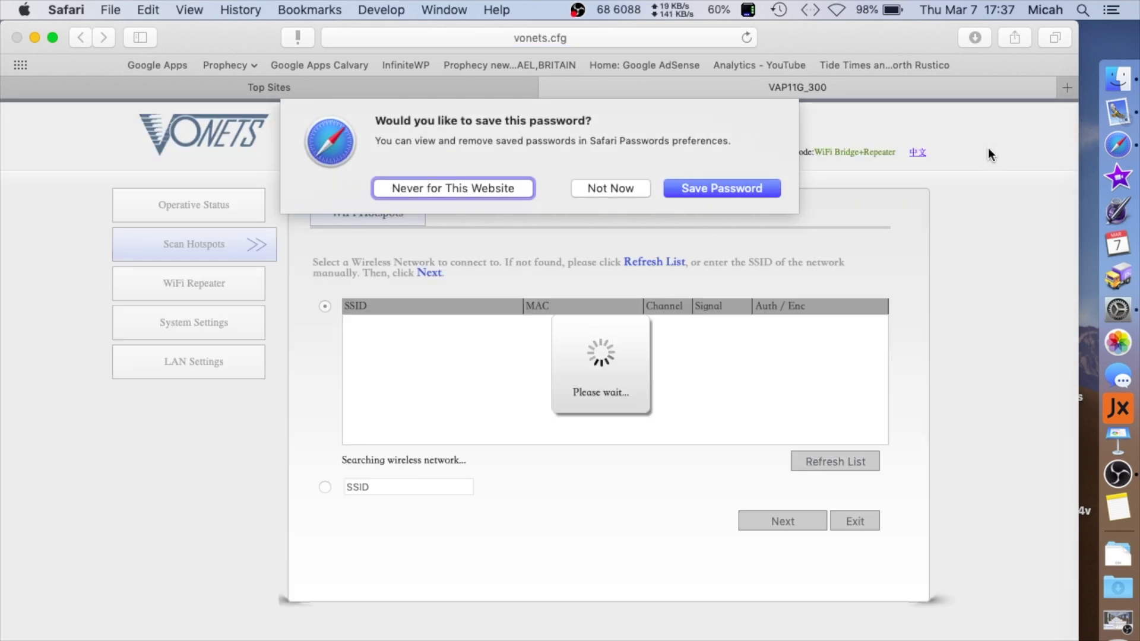
pyautogui.click(730, 187)
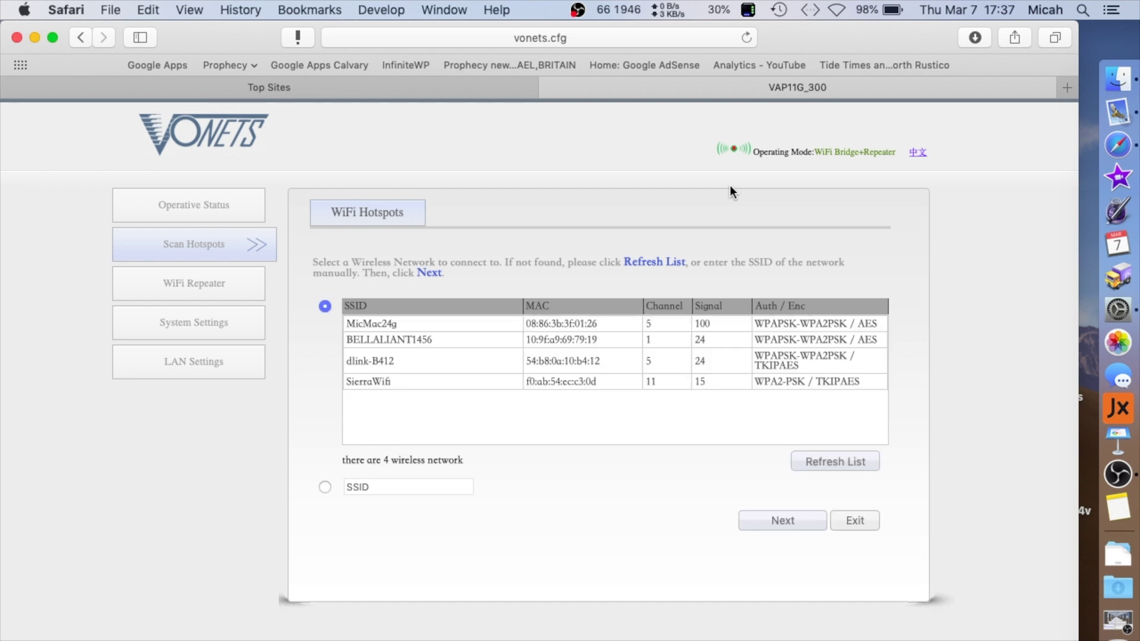
# Select MicMac24g, enter its Wi-Fi password, and uncheck Enable Local Hotspot.
pyautogui.click(378, 329)
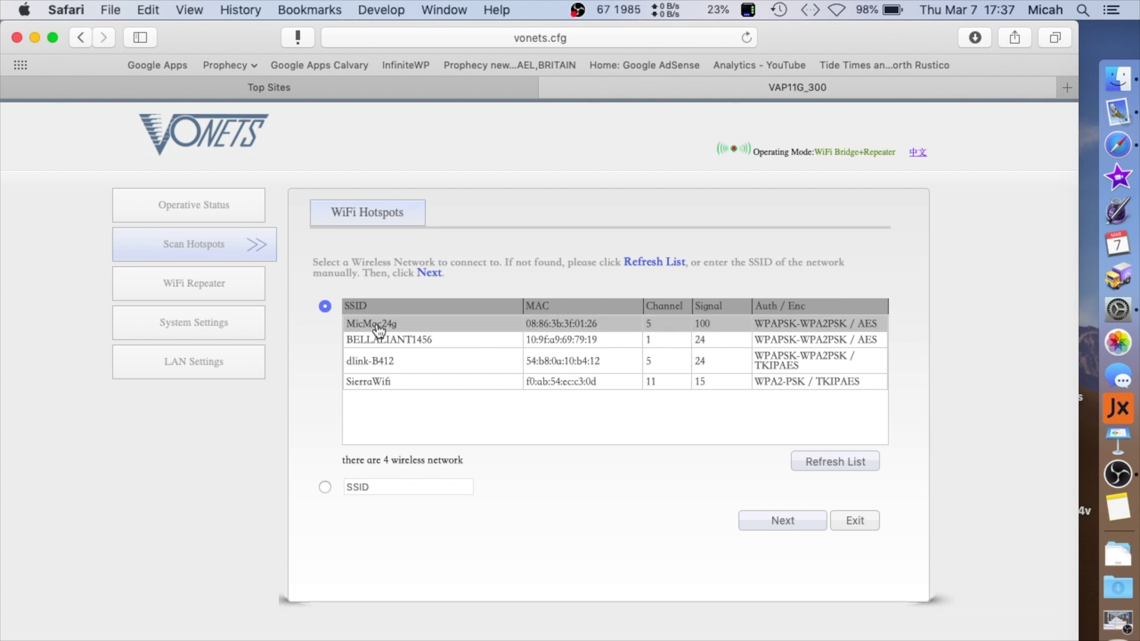
pyautogui.click(777, 527)
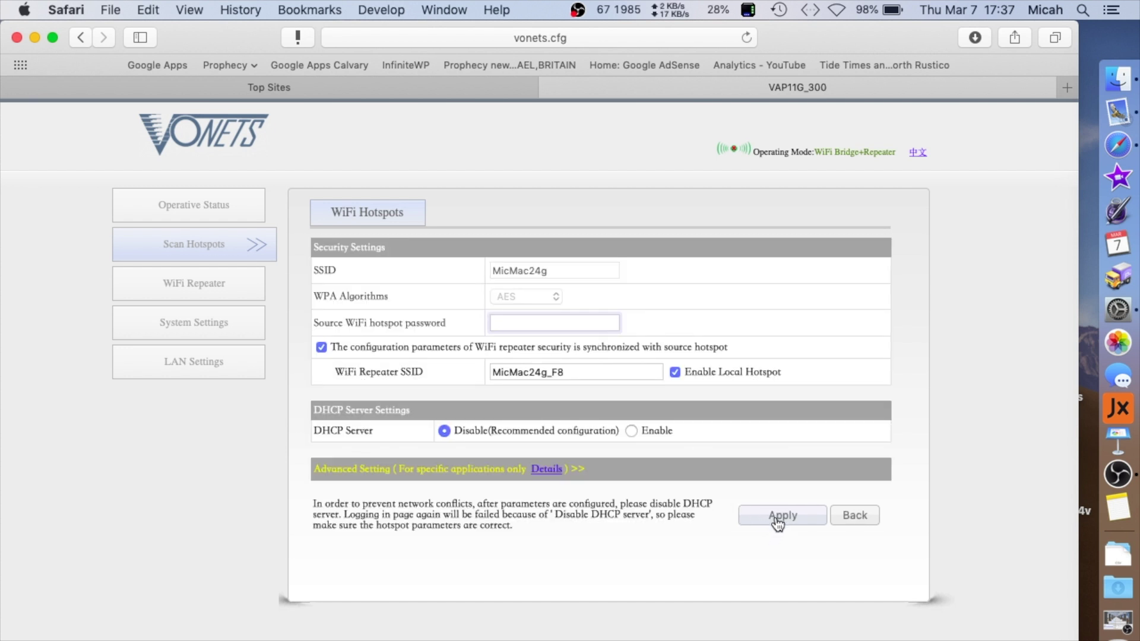
pyautogui.press('BackSpace')
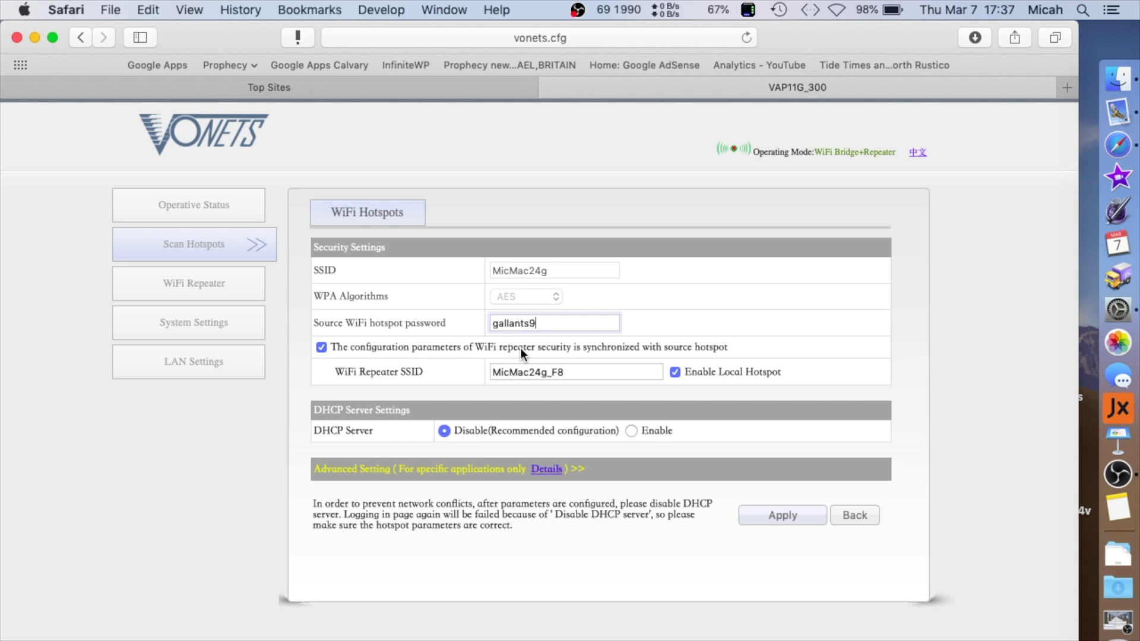
pyautogui.click(675, 373)
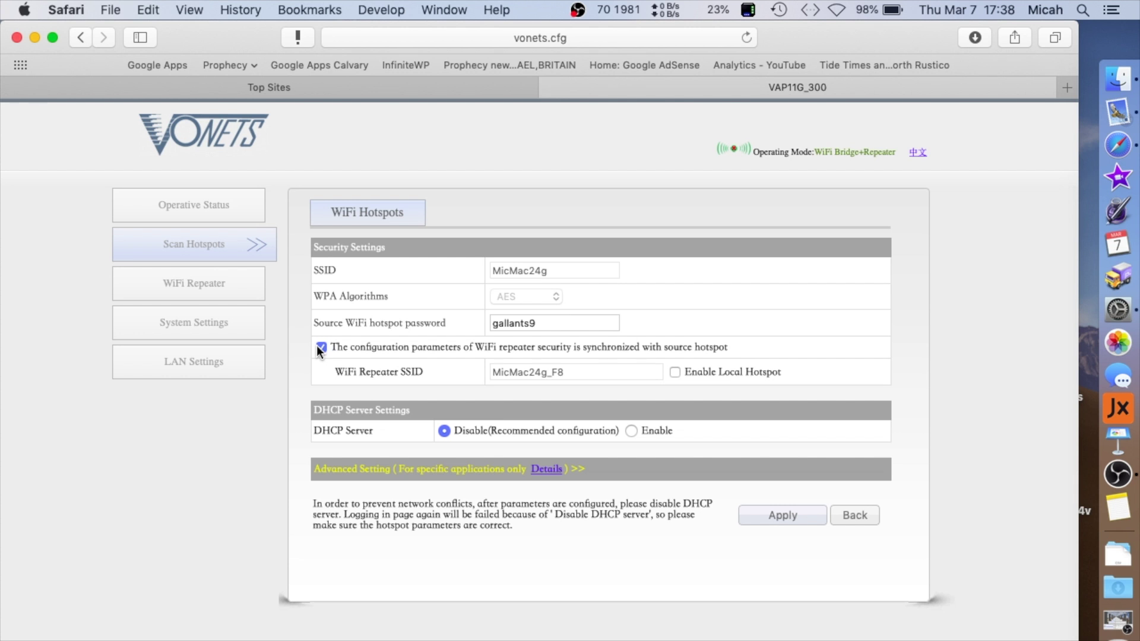
pyautogui.click(214, 288)
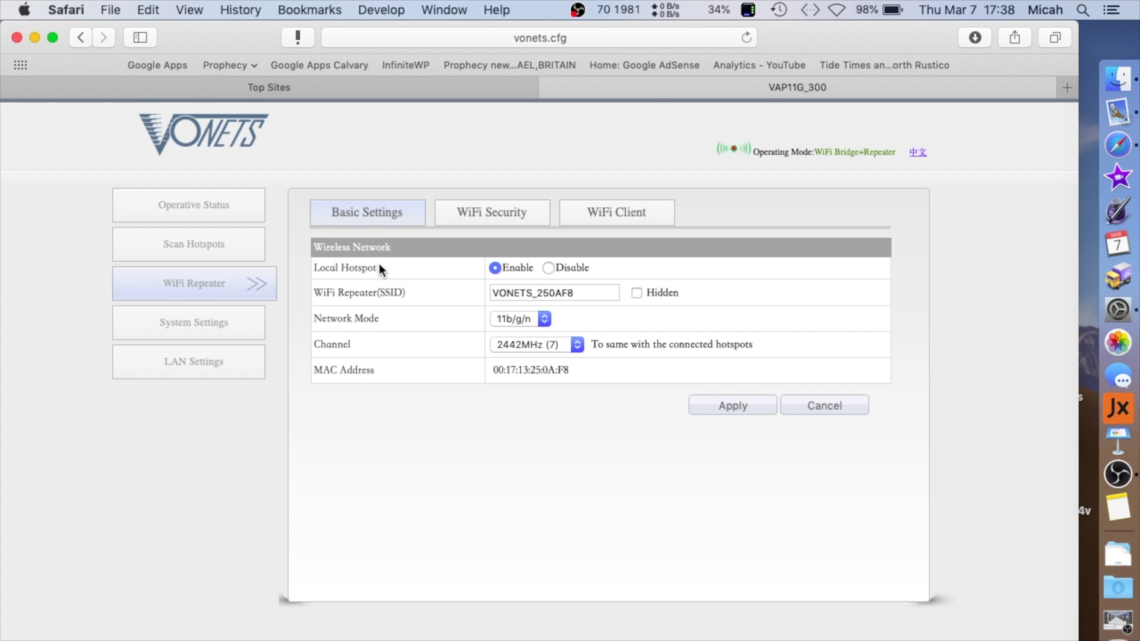
# Set Local Hotspot to Disable, then review the LAN Ethernet Port and Local IP settings.
pyautogui.click(549, 267)
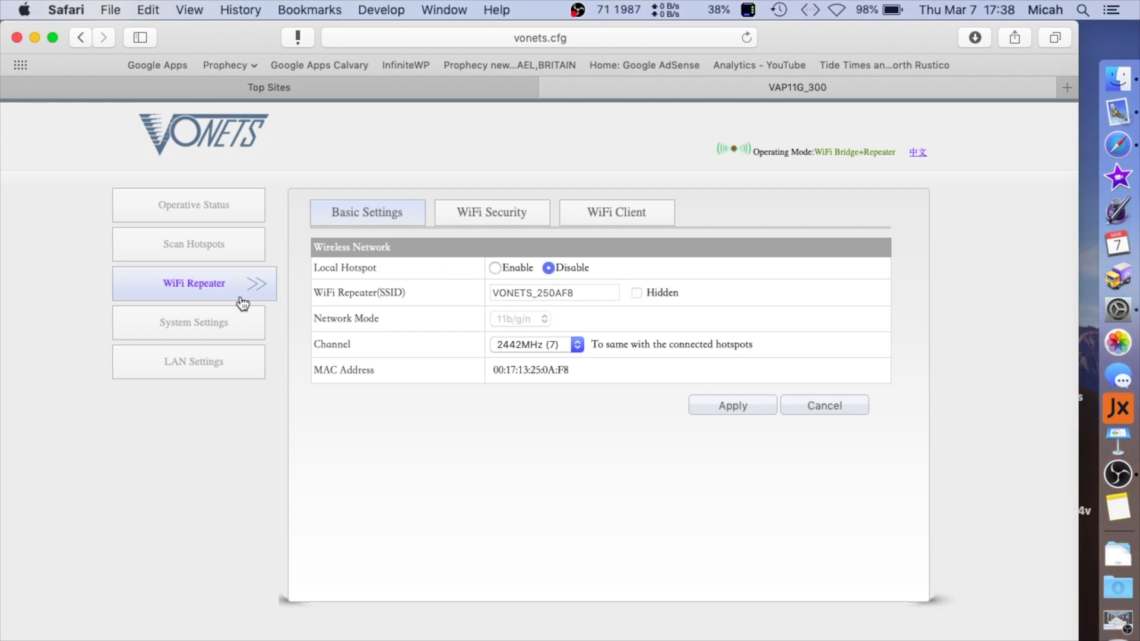
pyautogui.click(198, 360)
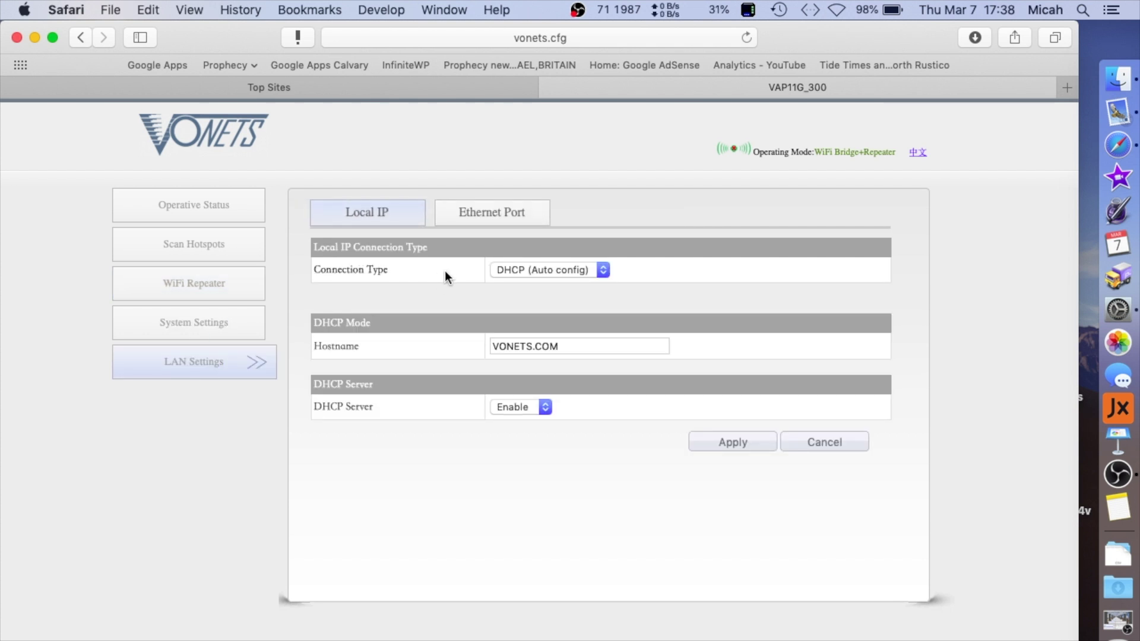
pyautogui.click(485, 217)
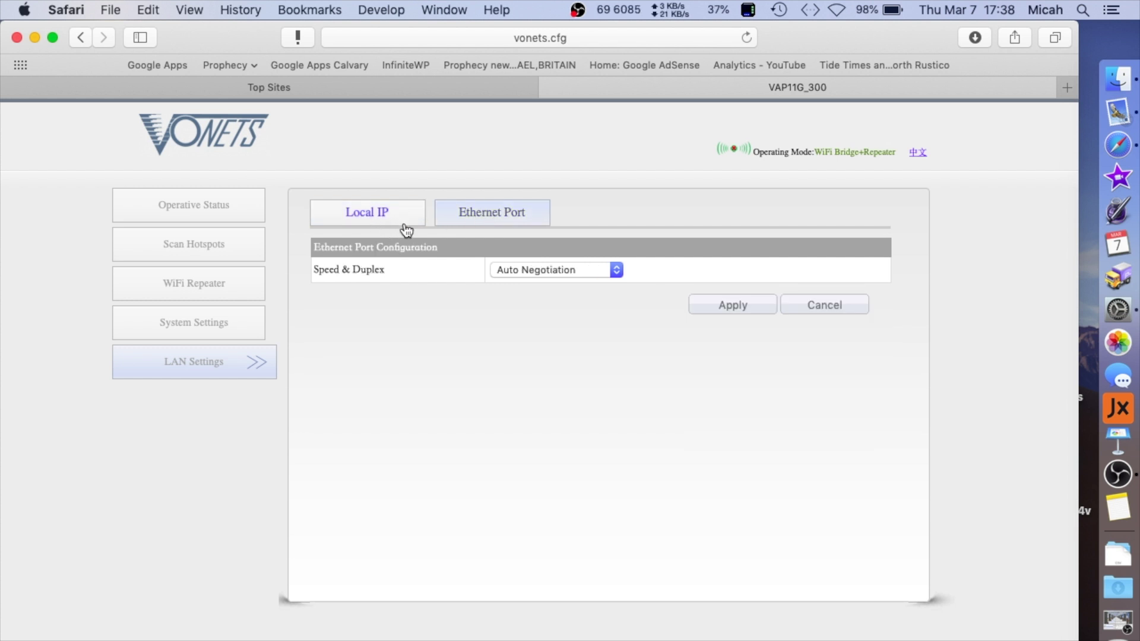
pyautogui.click(373, 218)
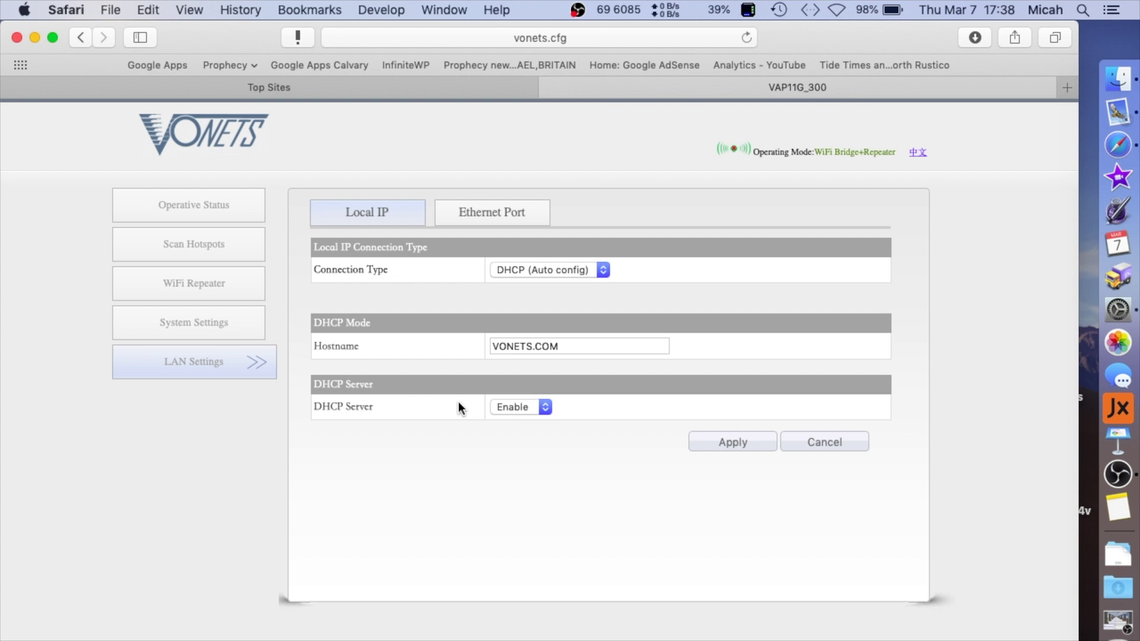
# Browse the System Settings Advanced, Login and Firmware Upgrade tabs, ending on Login Settings.
pyautogui.click(186, 323)
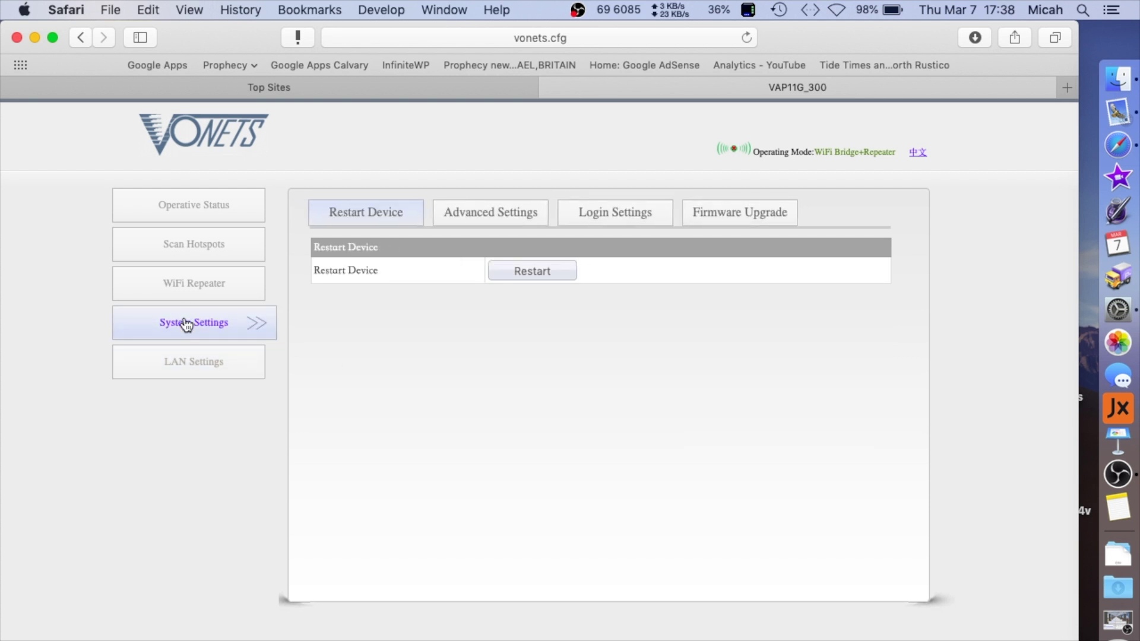
pyautogui.click(491, 218)
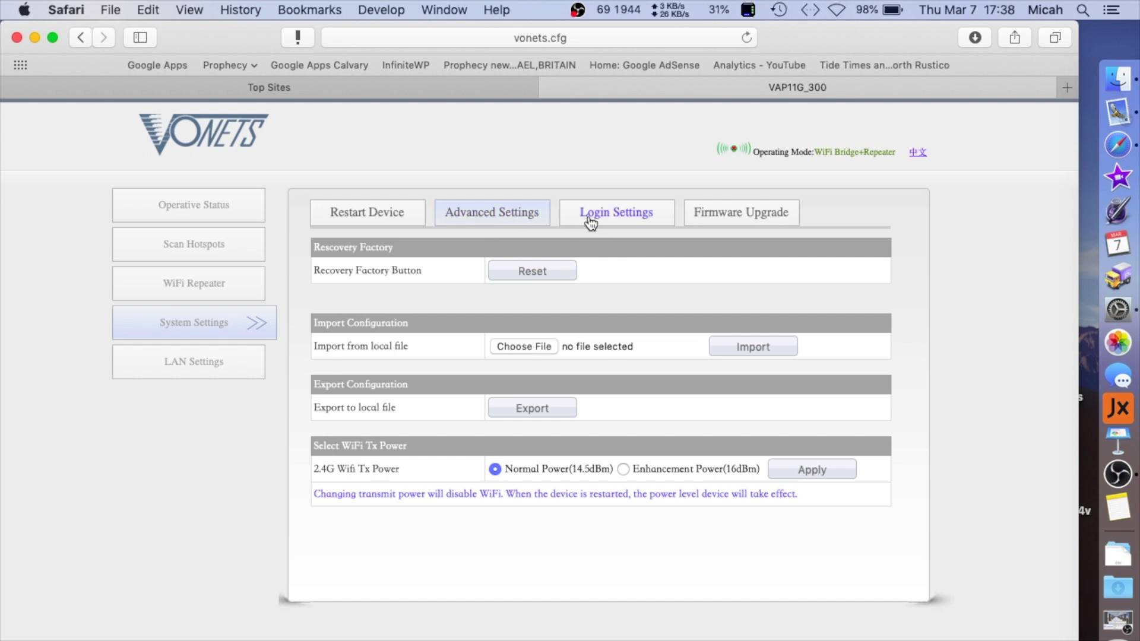
pyautogui.click(638, 224)
pyautogui.click(718, 217)
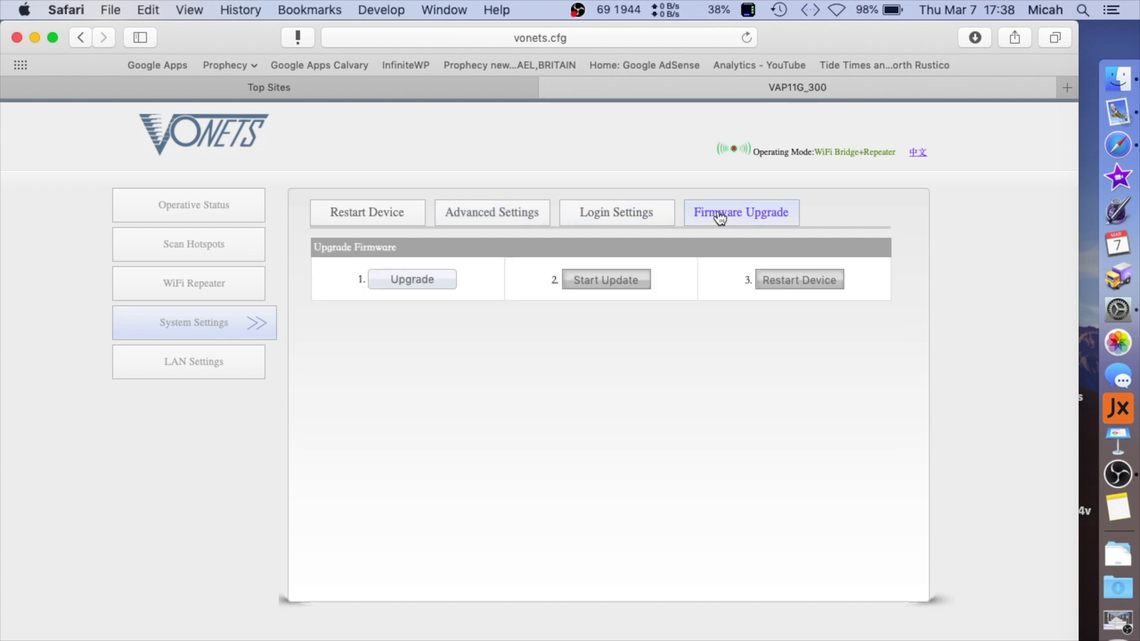
pyautogui.click(600, 219)
# Apply a new administrator password, update Safari's saved password, and view the Operative Status page.
pyautogui.doubleClick(521, 297)
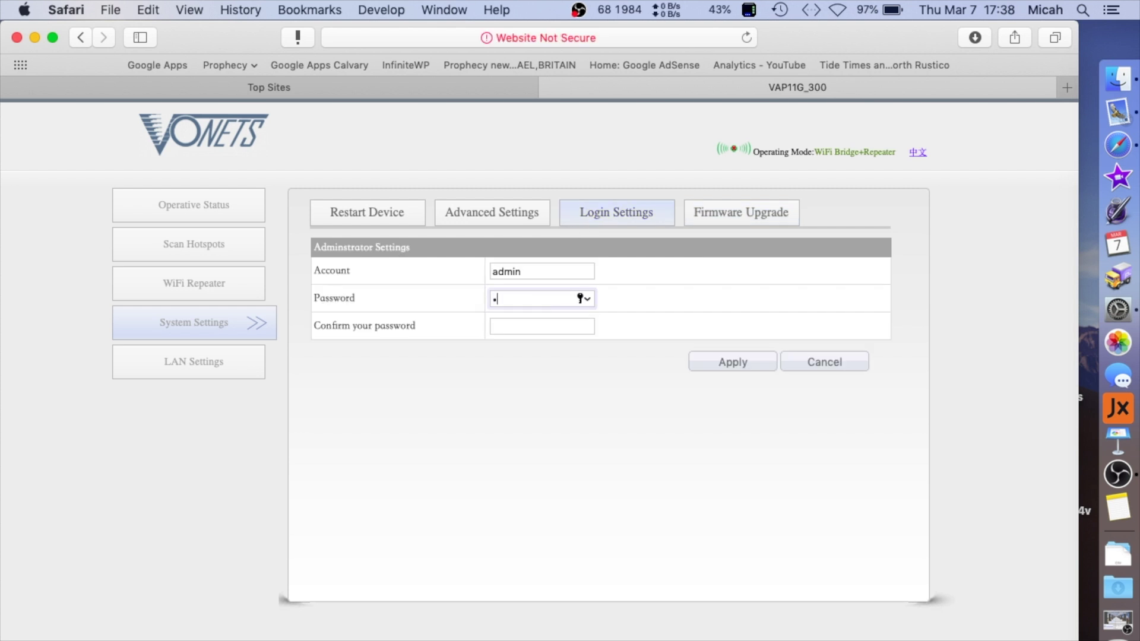
pyautogui.write('••••••••')
pyautogui.press('Tab')
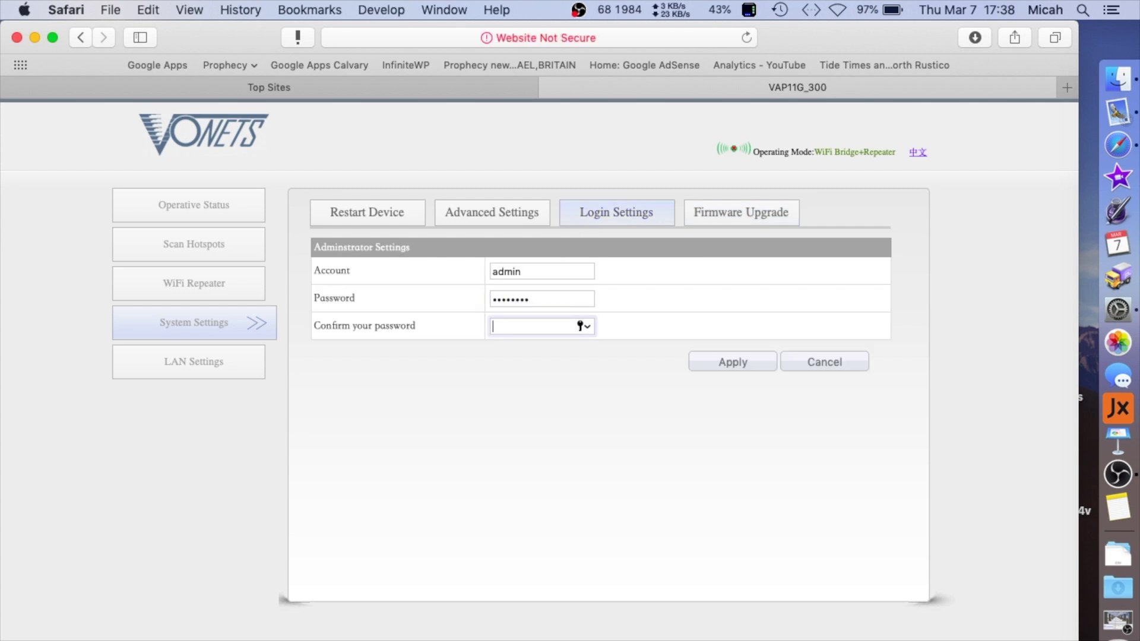
pyautogui.write('••••••••')
pyautogui.click(738, 367)
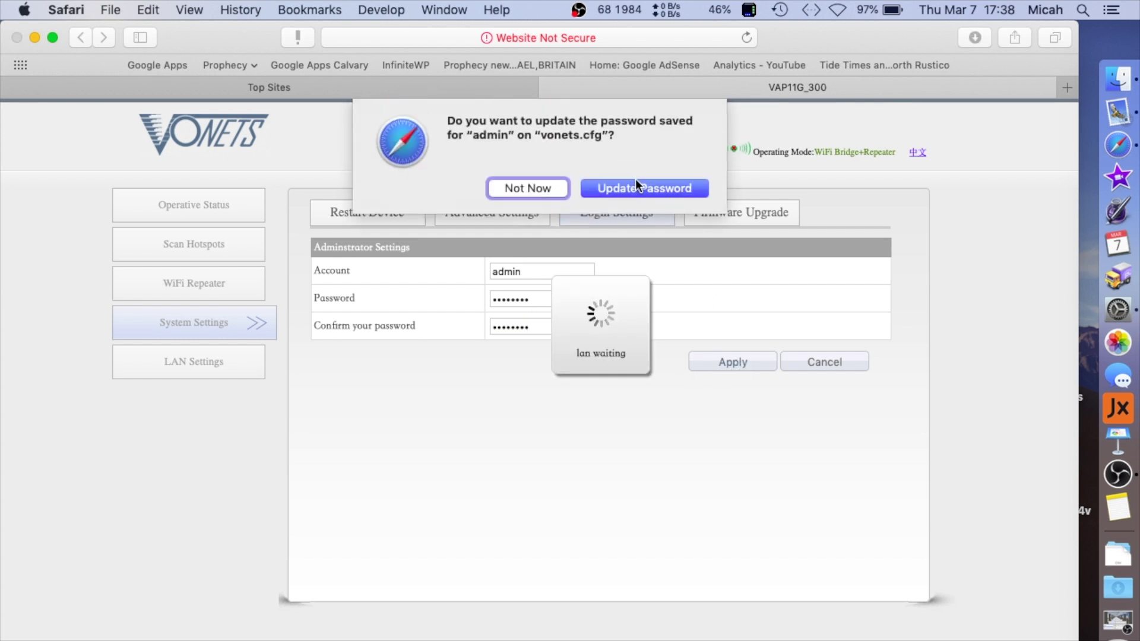
pyautogui.click(634, 184)
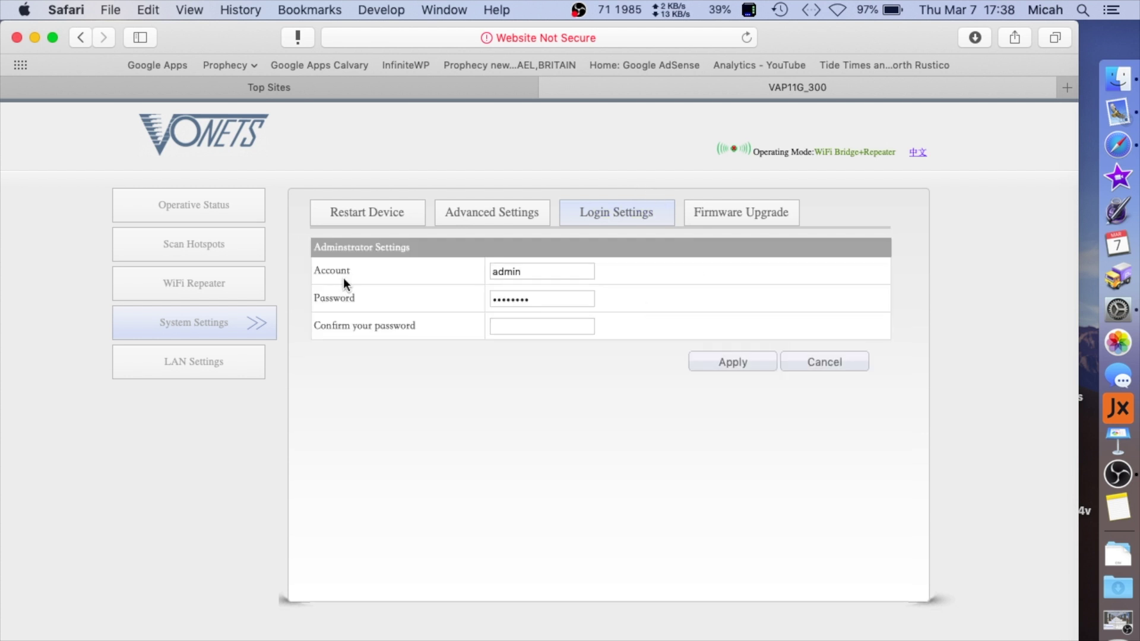
pyautogui.click(164, 279)
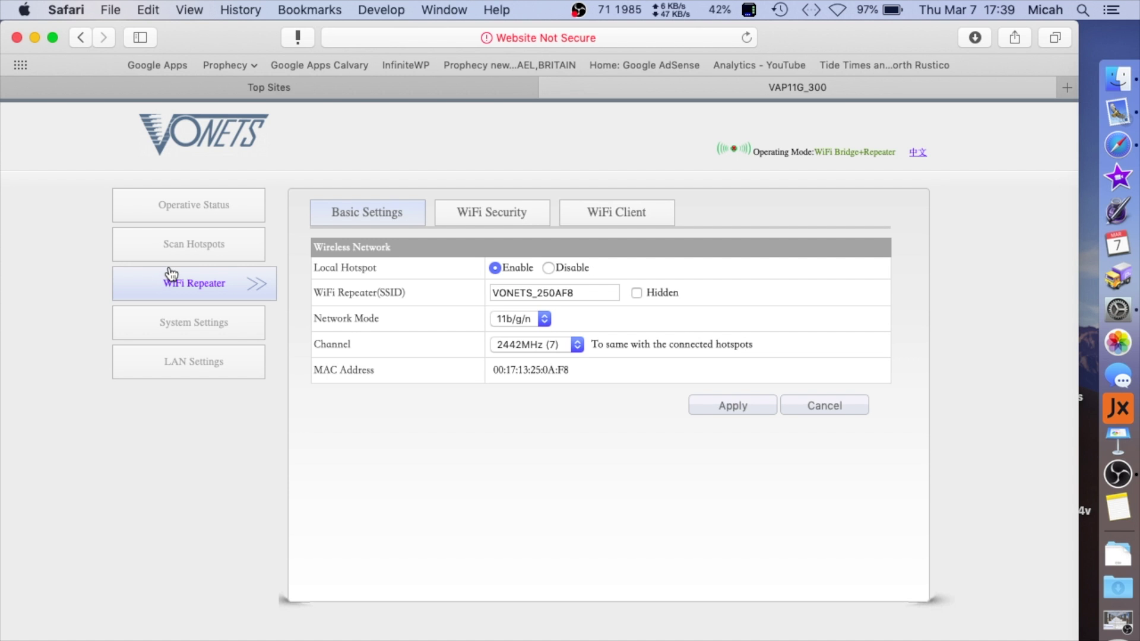
pyautogui.click(206, 209)
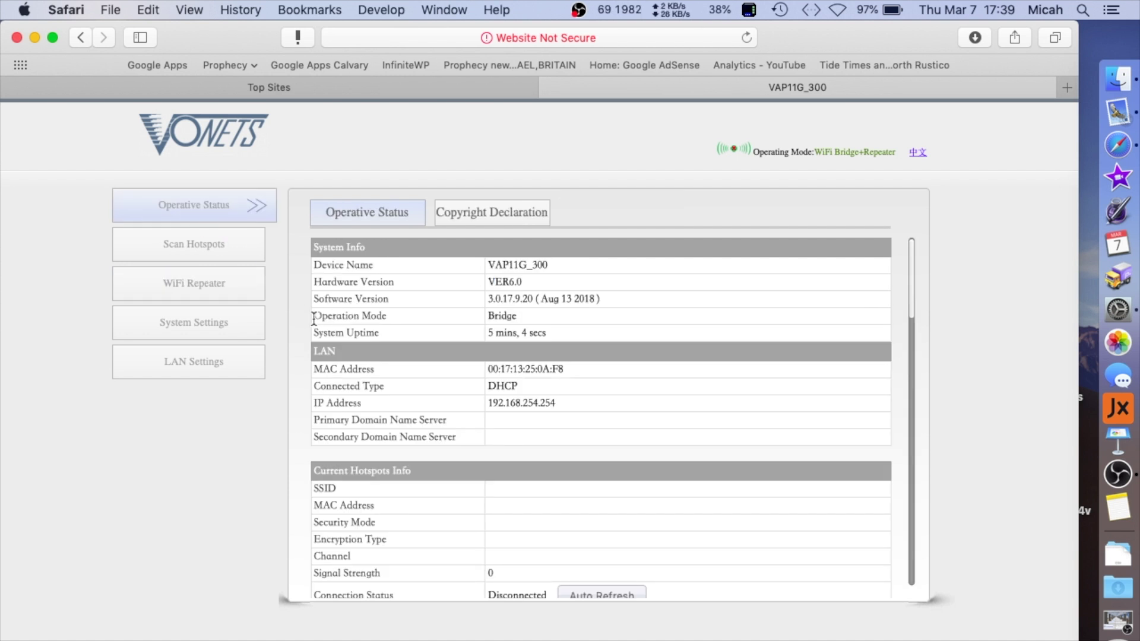
# Highlight the Bridge operation mode row and turn on Auto Refresh for the status page.
pyautogui.moveTo(313, 315); pyautogui.dragTo(522, 316)
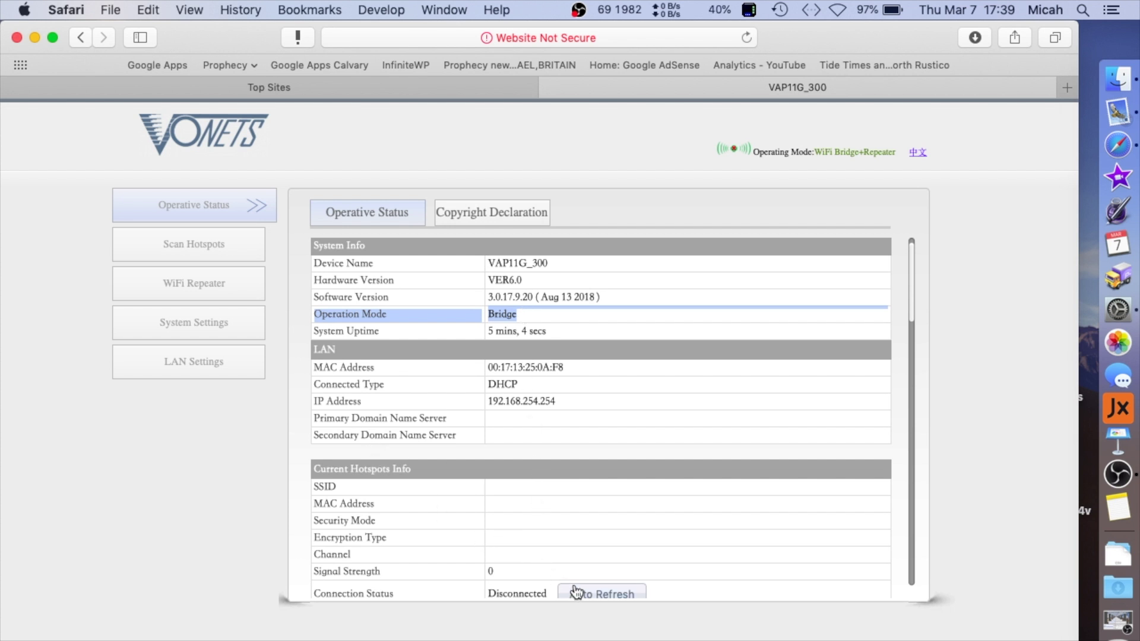
pyautogui.click(591, 596)
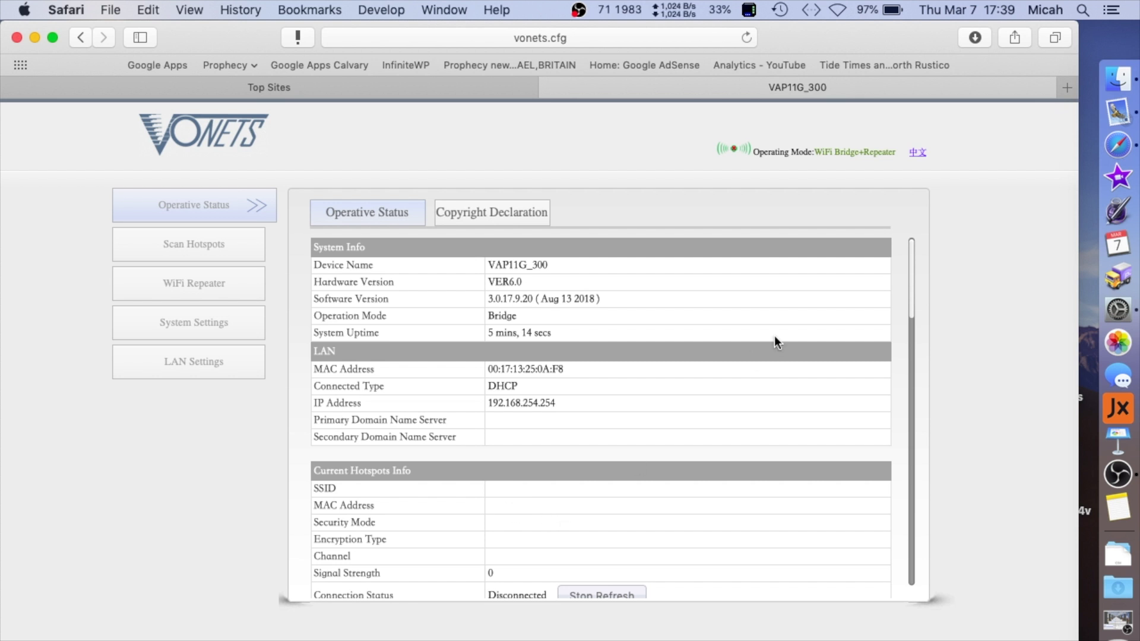
pyautogui.moveTo(911, 305); pyautogui.dragTo(911, 408)
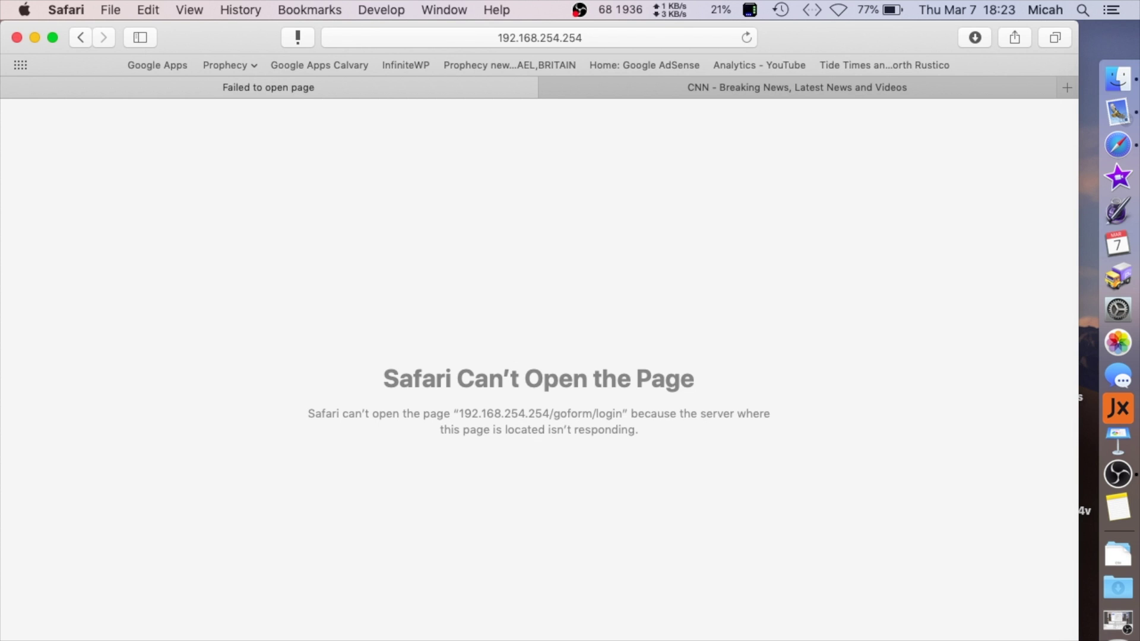
# Retry the bridge at bare 192.168.254.254, then open CNN's Business section.
pyautogui.click(661, 31)
pyautogui.click(661, 31)
pyautogui.press('BackSpace')
pyautogui.press('BackSpace')
pyautogui.press('BackSpace')
pyautogui.press('BackSpace')
pyautogui.press('BackSpace')
pyautogui.press('BackSpace')
pyautogui.press('BackSpace')
pyautogui.press('BackSpace')
pyautogui.press('BackSpace')
pyautogui.press('BackSpace')
pyautogui.press('BackSpace')
pyautogui.press('BackSpace')
pyautogui.press('BackSpace')
pyautogui.press('Return')
pyautogui.click(622, 81)
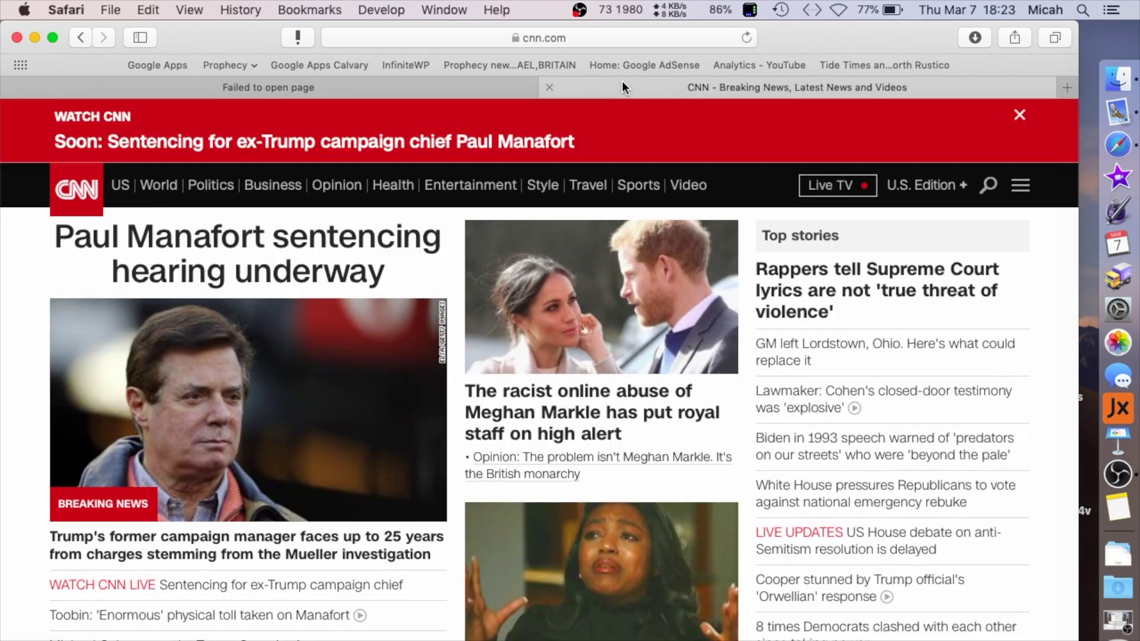
pyautogui.click(273, 184)
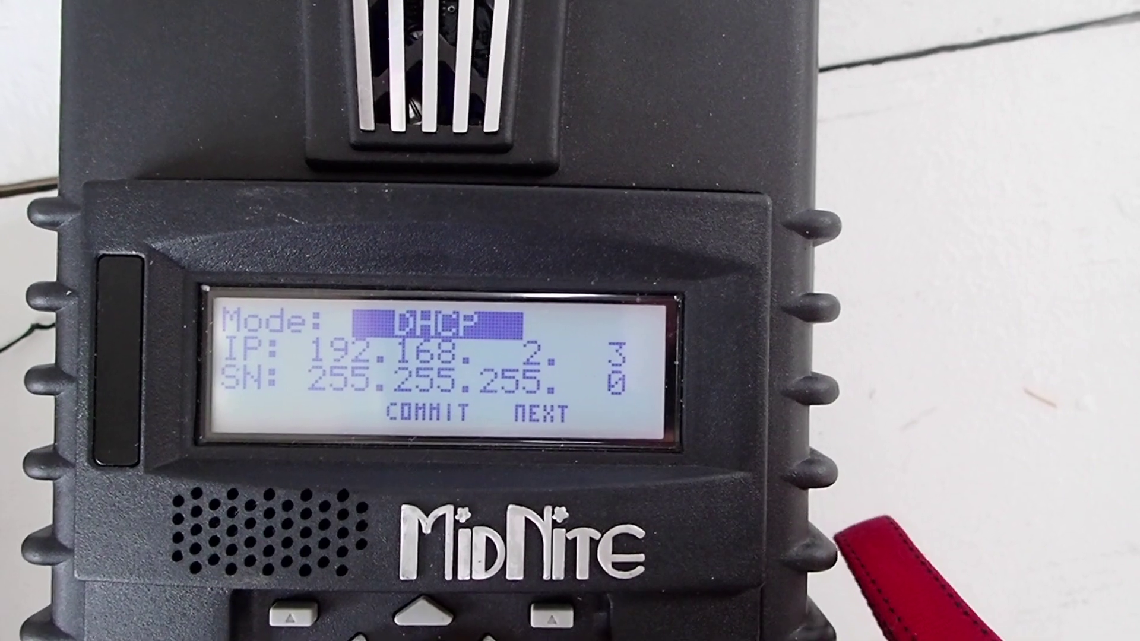
# Accept DHCP as the Classic controller's network mode.
pyautogui.click(421, 614)
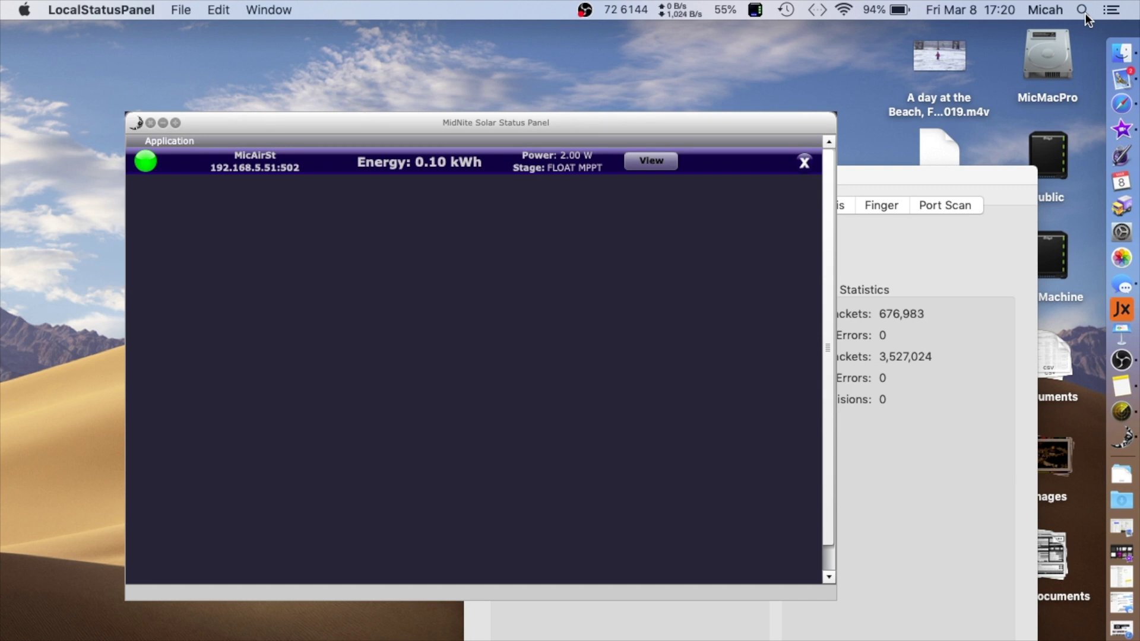
# Expand MicAirSt's gauge dashboard, showing 25 V input, 13.1 V battery, 2 W and SOC 100%.
pyautogui.click(662, 162)
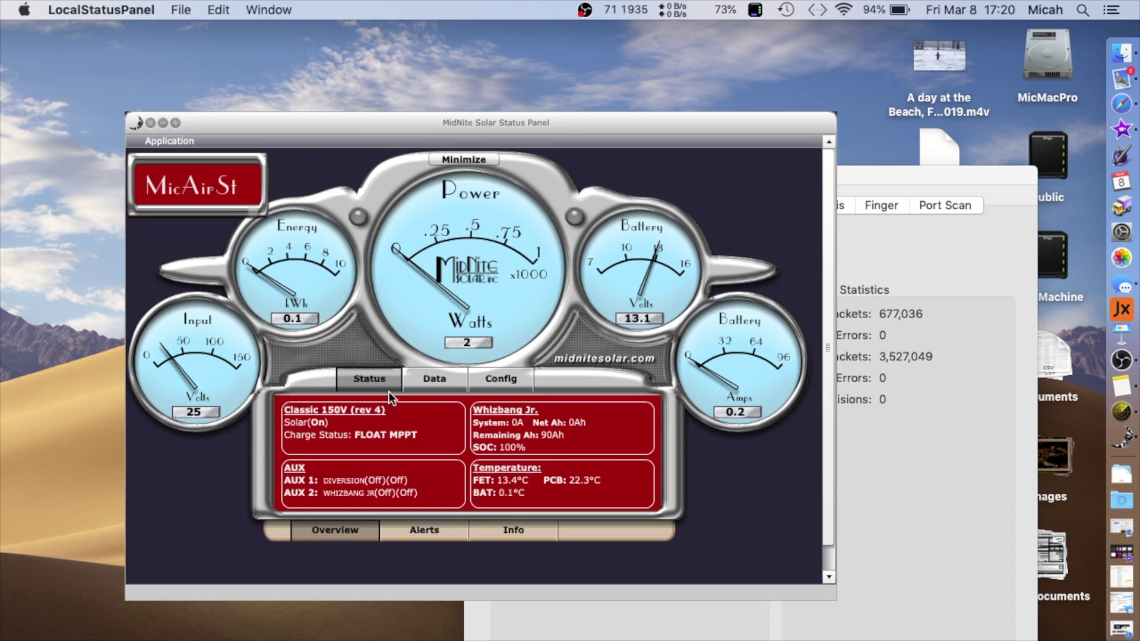
# Check the Alerts and Info tabs, then mark the lifetime 92 Ah total on the Data tab.
pyautogui.click(415, 532)
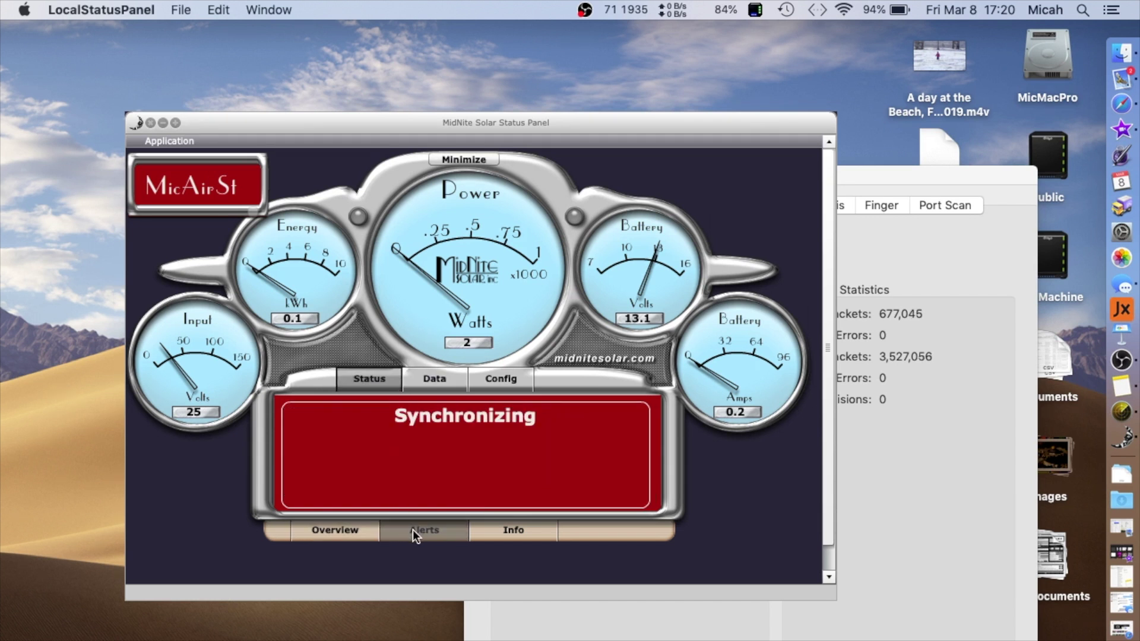
pyautogui.click(500, 528)
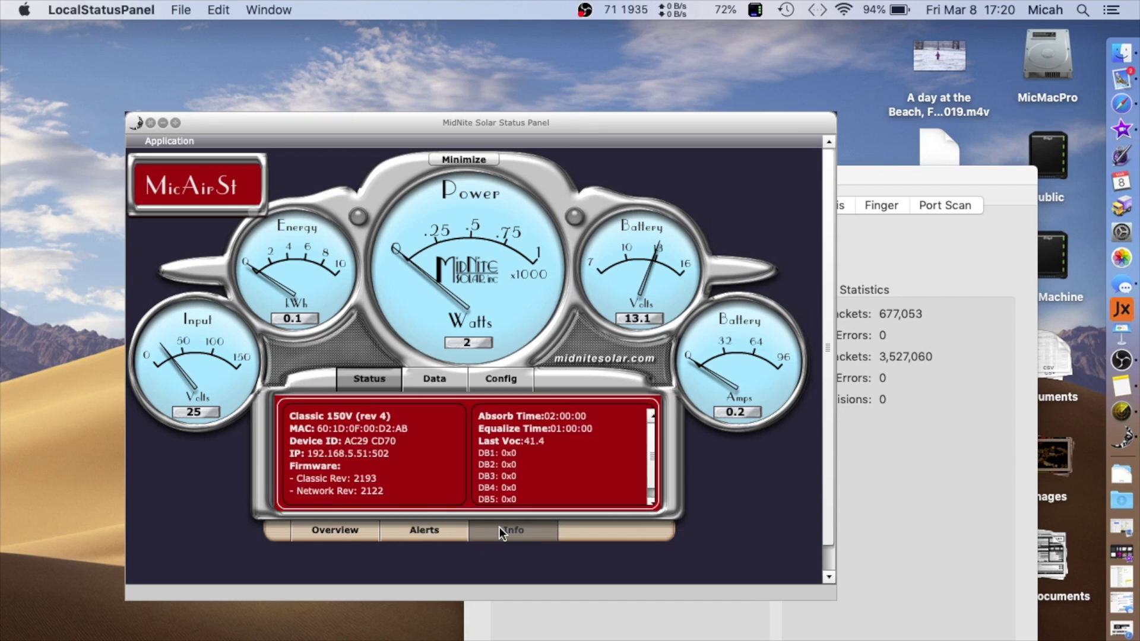
pyautogui.click(450, 380)
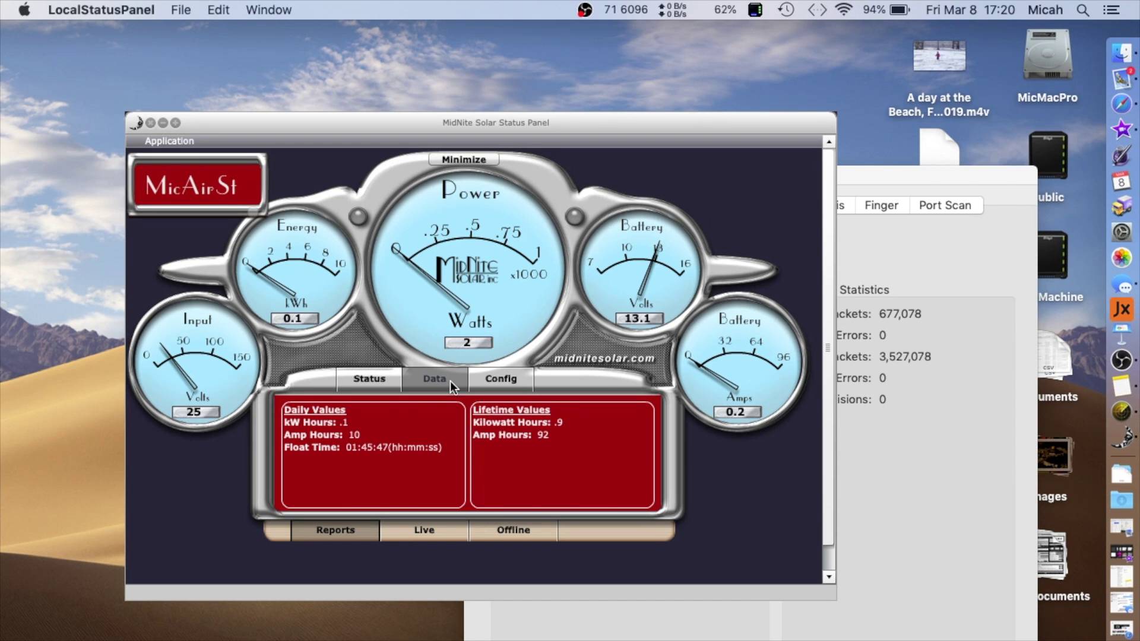
pyautogui.doubleClick(534, 436)
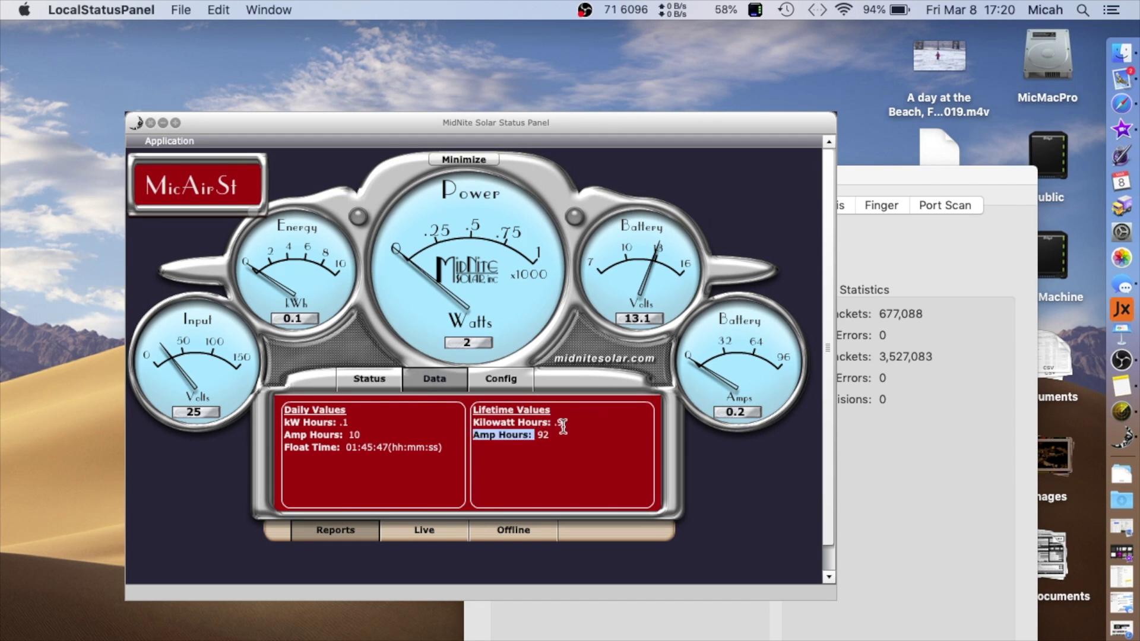
pyautogui.doubleClick(563, 433)
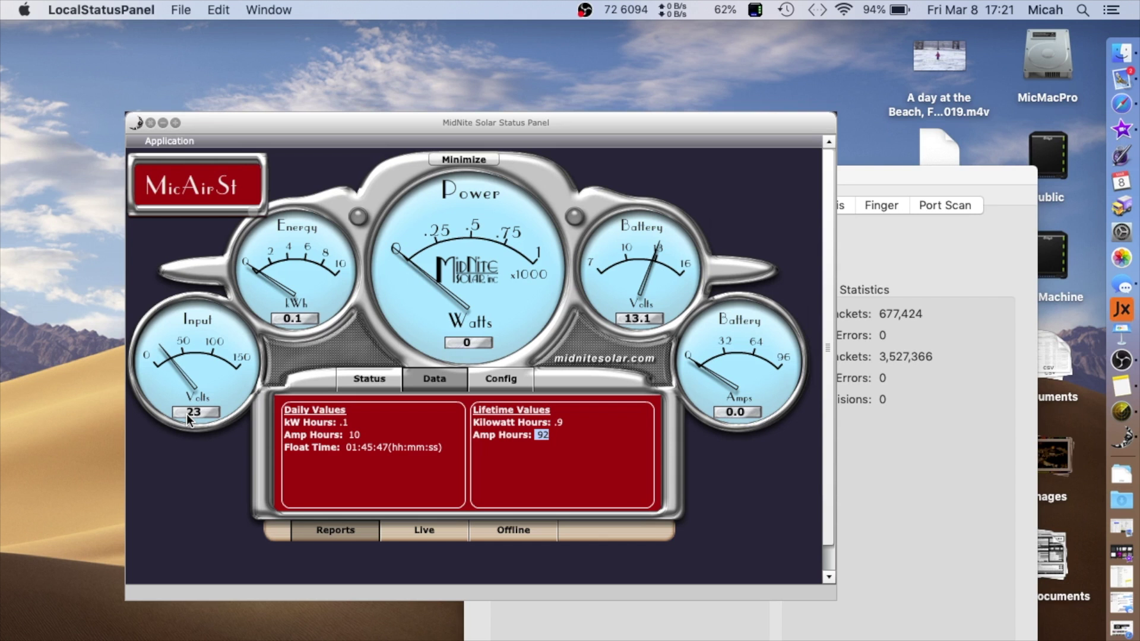
# Step from the Status and Data views into the controller's Config settings.
pyautogui.click(378, 383)
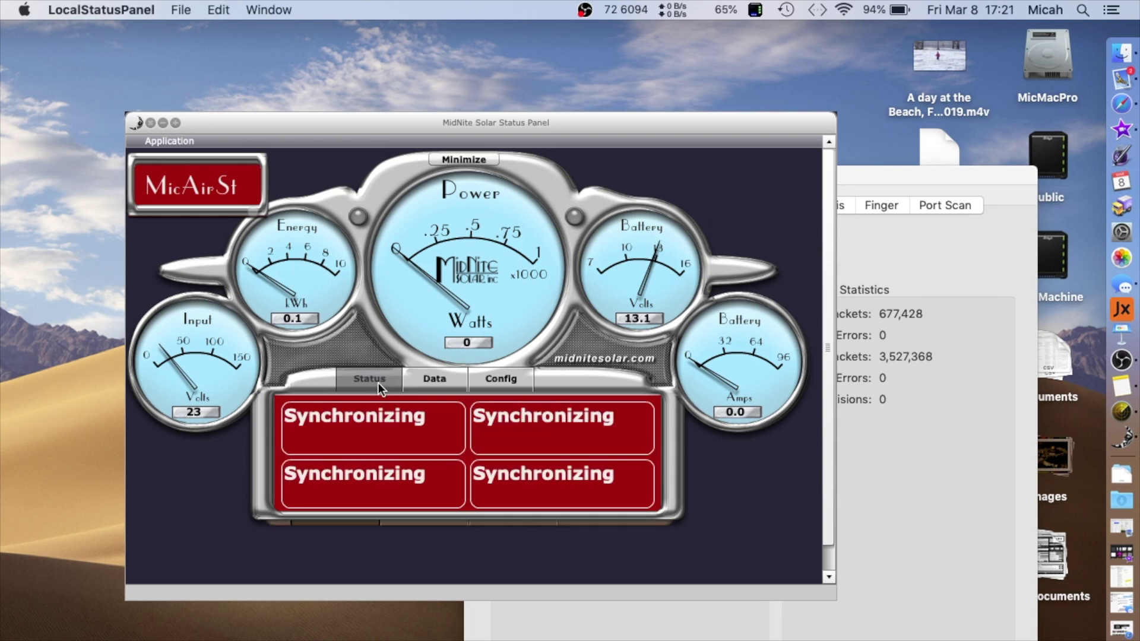
pyautogui.click(430, 384)
pyautogui.click(493, 383)
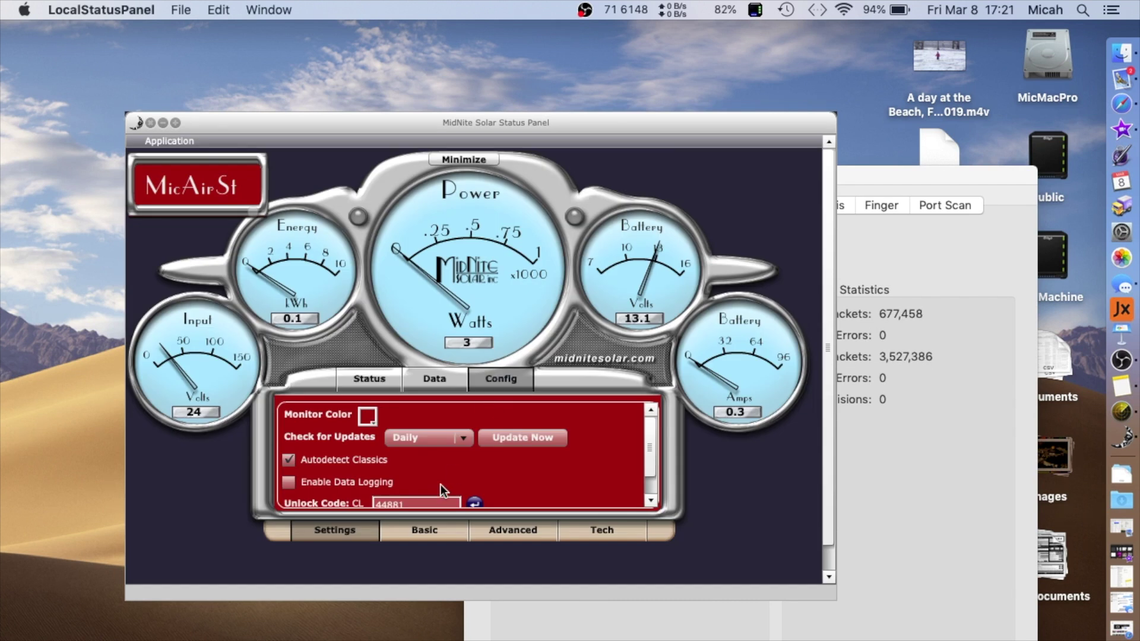
# Review the Basic, Advanced (AUX) and Tech sweep settings, then close the enlarged settings panel.
pyautogui.click(420, 530)
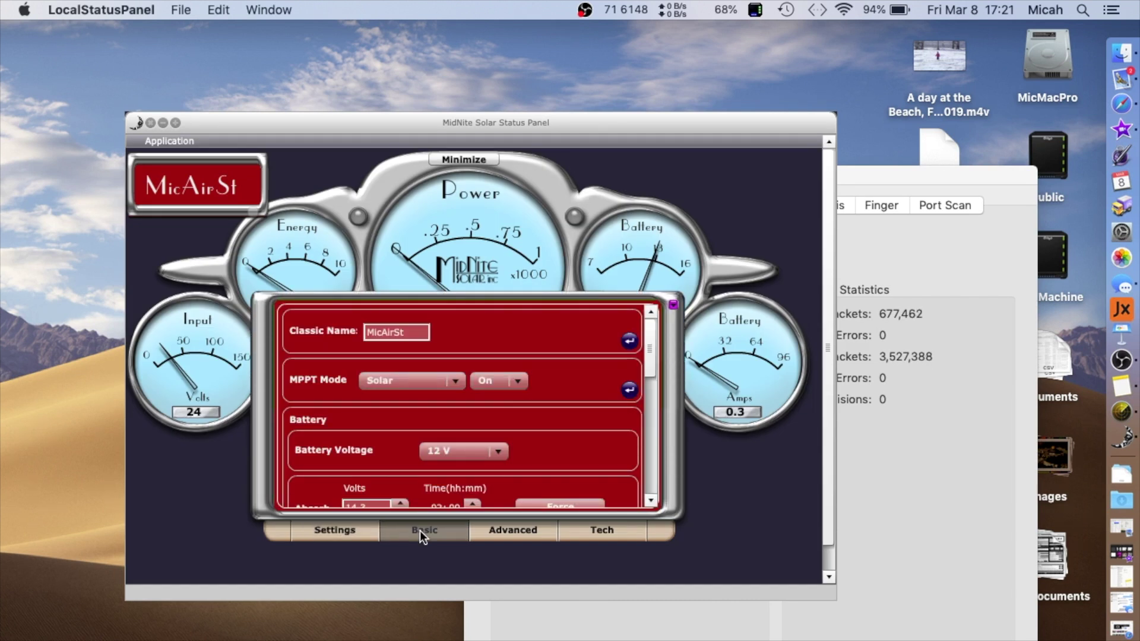
pyautogui.click(512, 527)
pyautogui.click(591, 529)
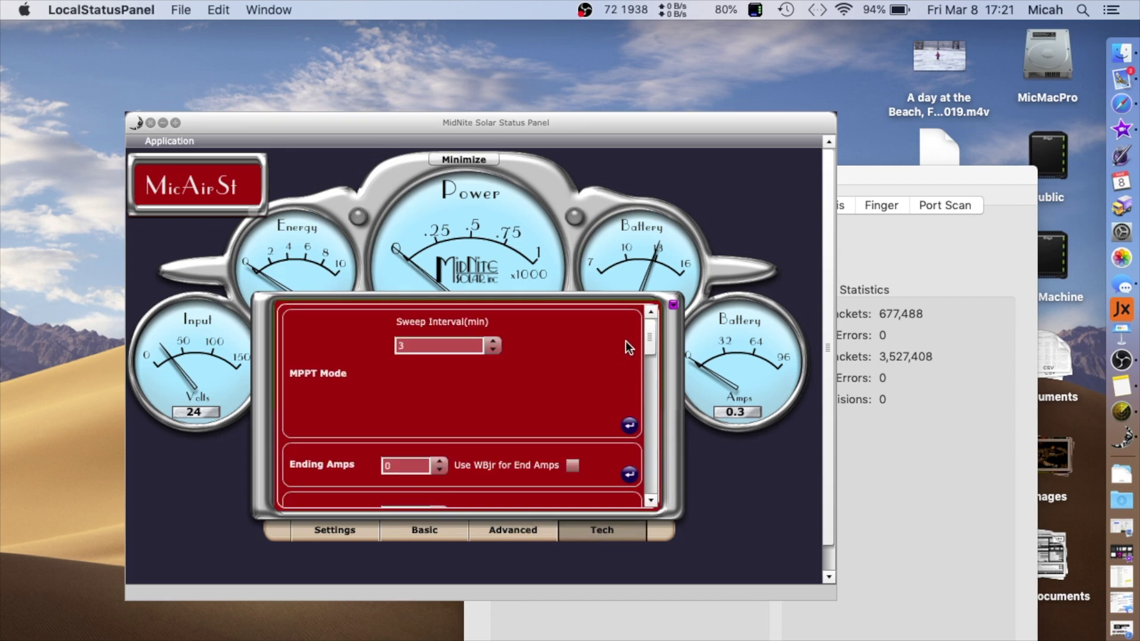
pyautogui.click(614, 535)
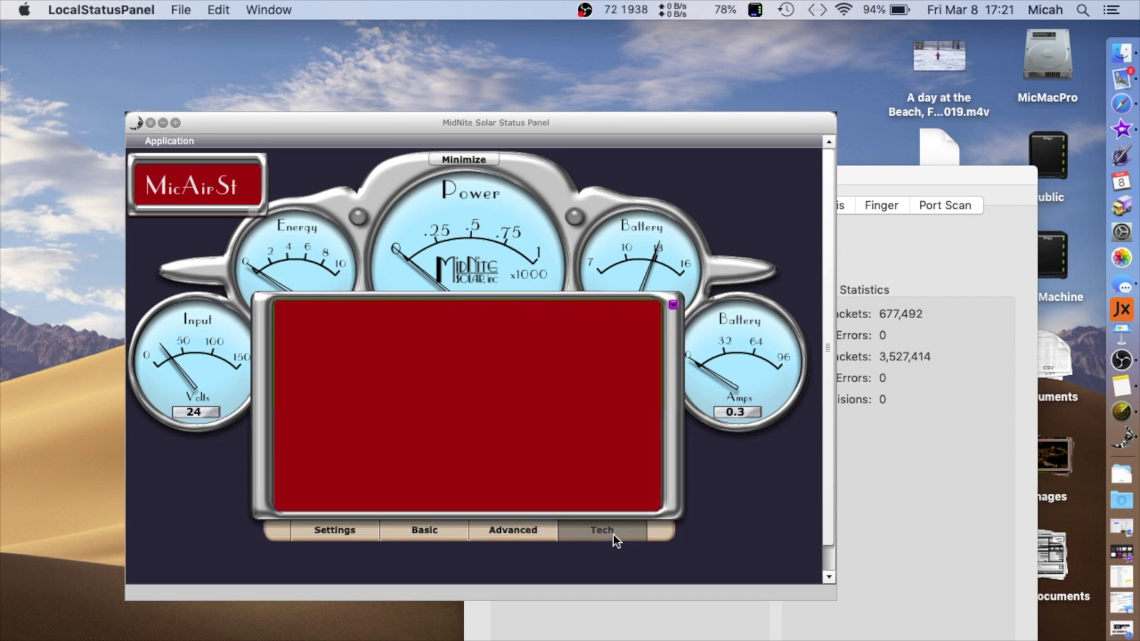
pyautogui.click(673, 305)
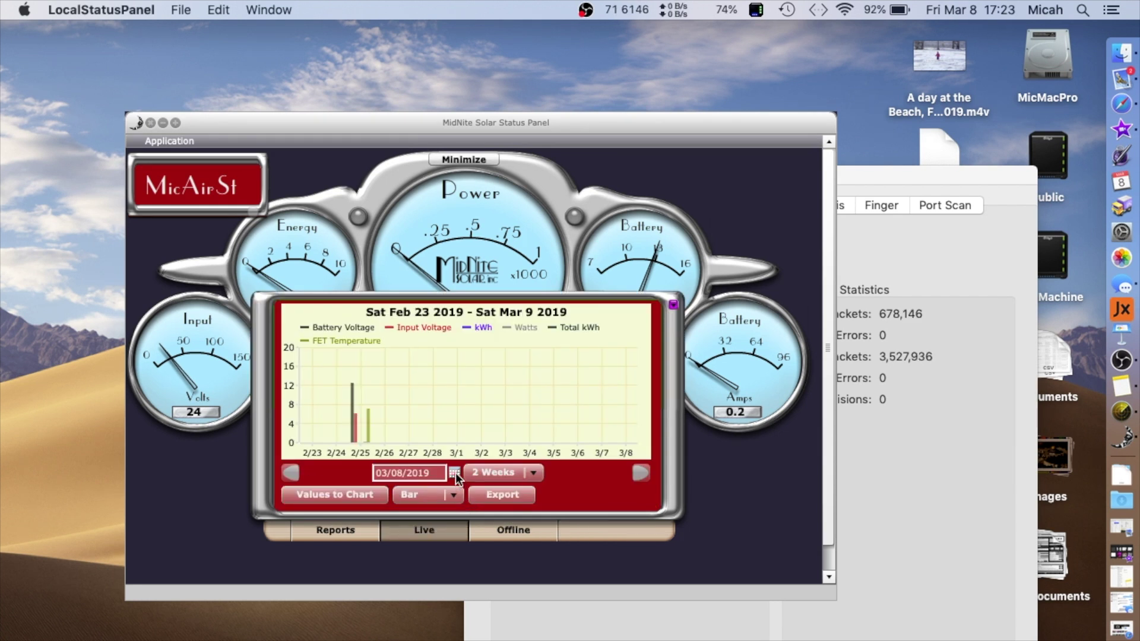
# Leave the chart date unchanged and show the Offline daily log for 3/1–3/7/2019.
pyautogui.click(455, 473)
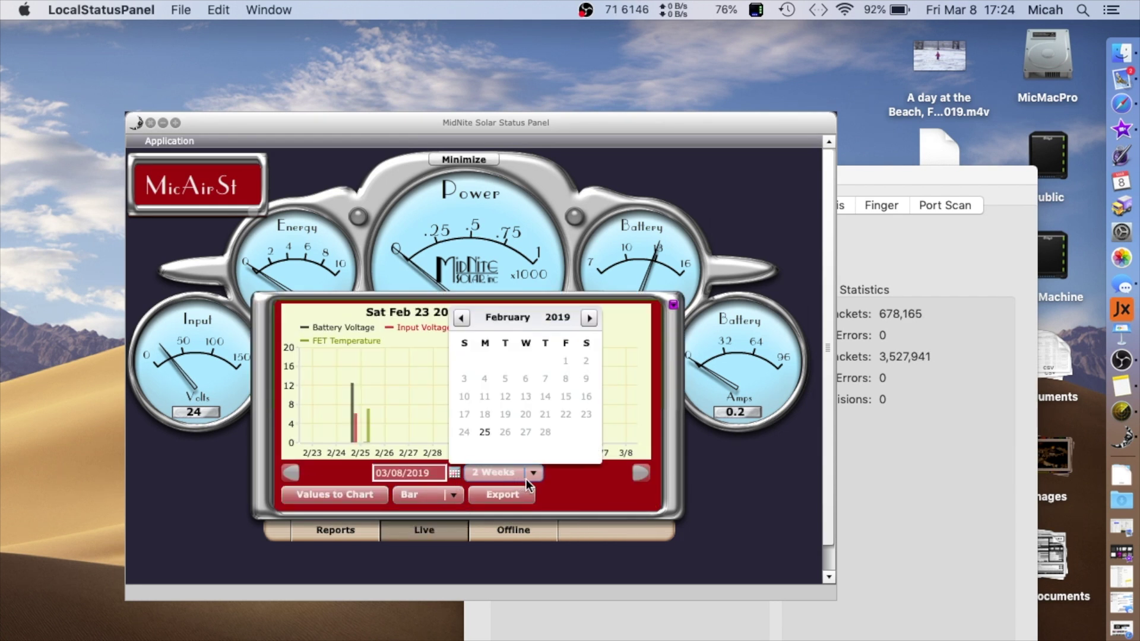
pyautogui.click(582, 488)
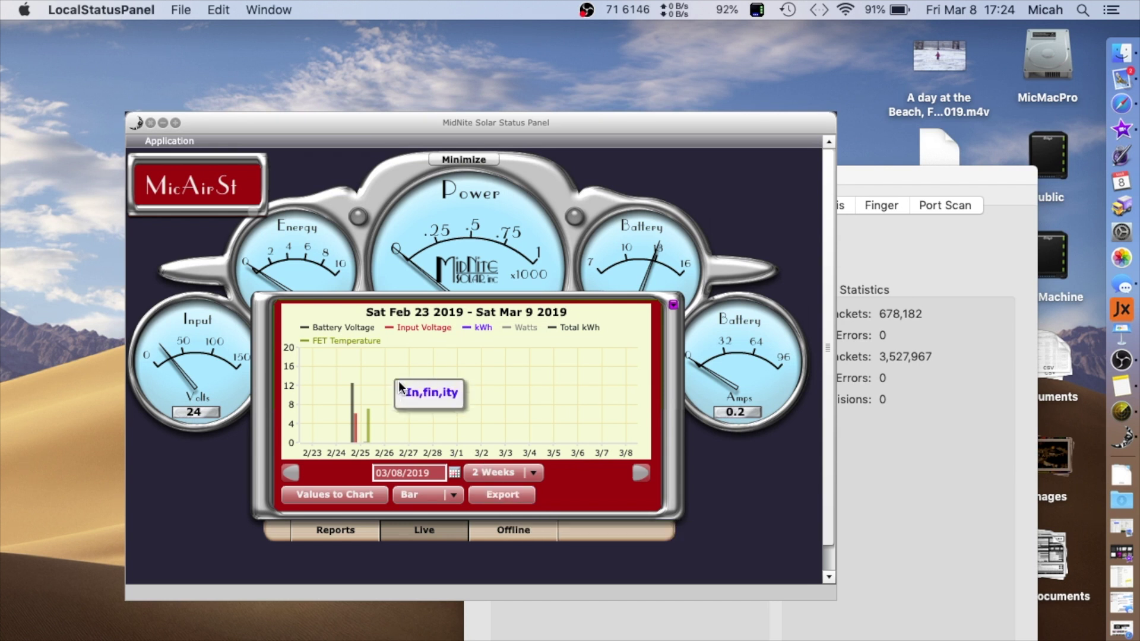
pyautogui.moveTo(350, 392)
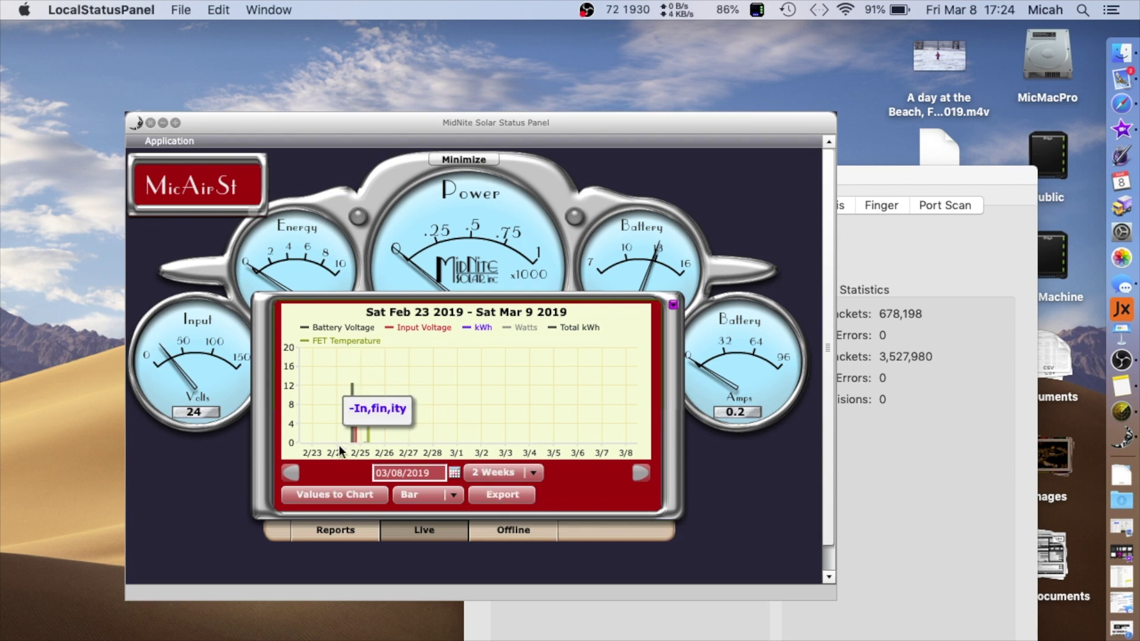
pyautogui.click(494, 532)
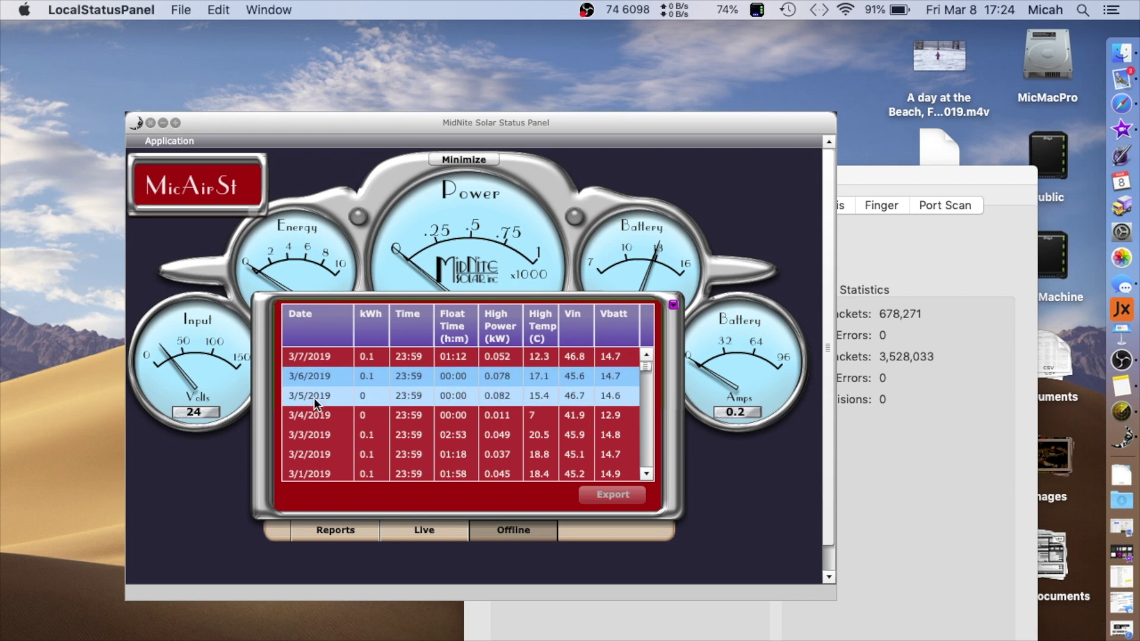
# Scan the daily log back to 2018, select the 3/7/2019 record, and re-dock the table.
pyautogui.scroll(-3, 314, 401)
pyautogui.scroll(3, 315, 401)
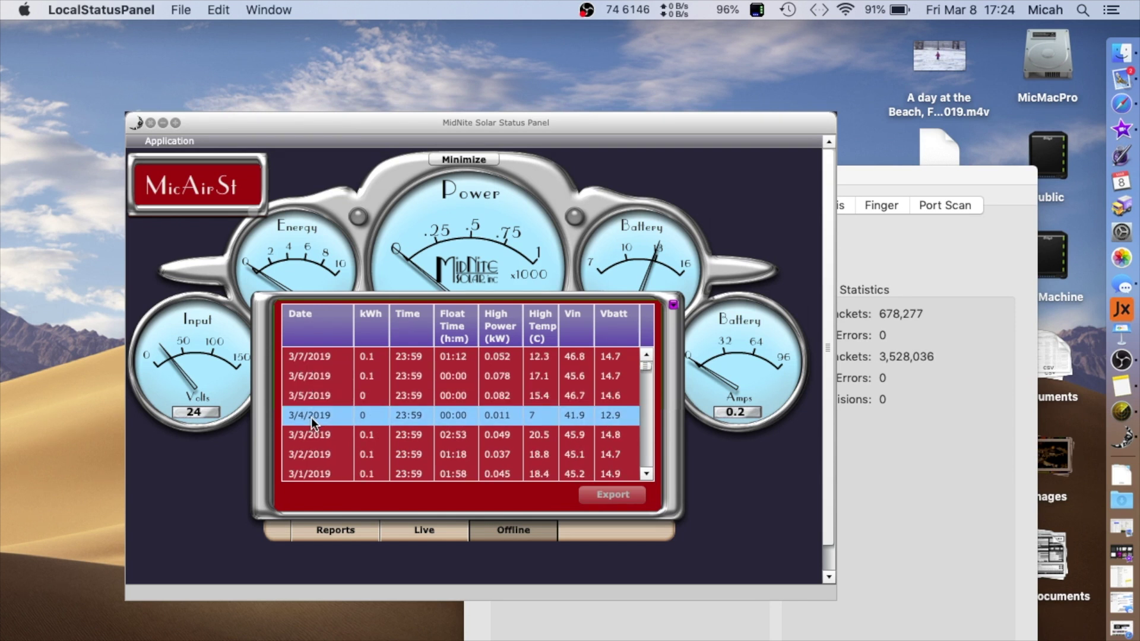
pyautogui.scroll(-3, 311, 418)
pyautogui.scroll(3, 311, 418)
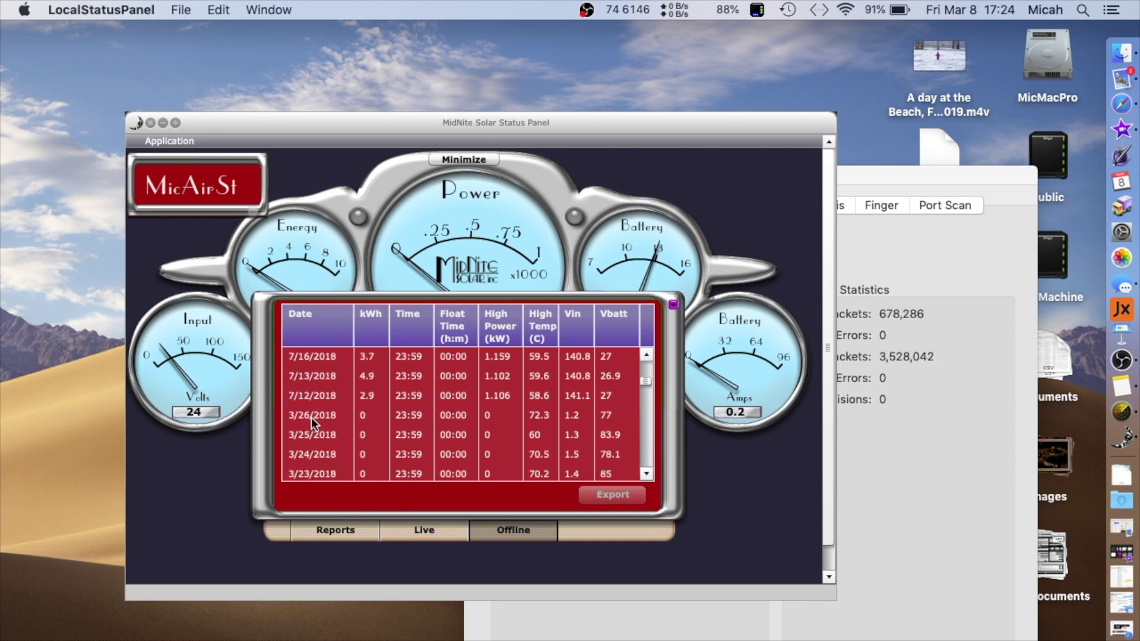
pyautogui.scroll(2, 311, 418)
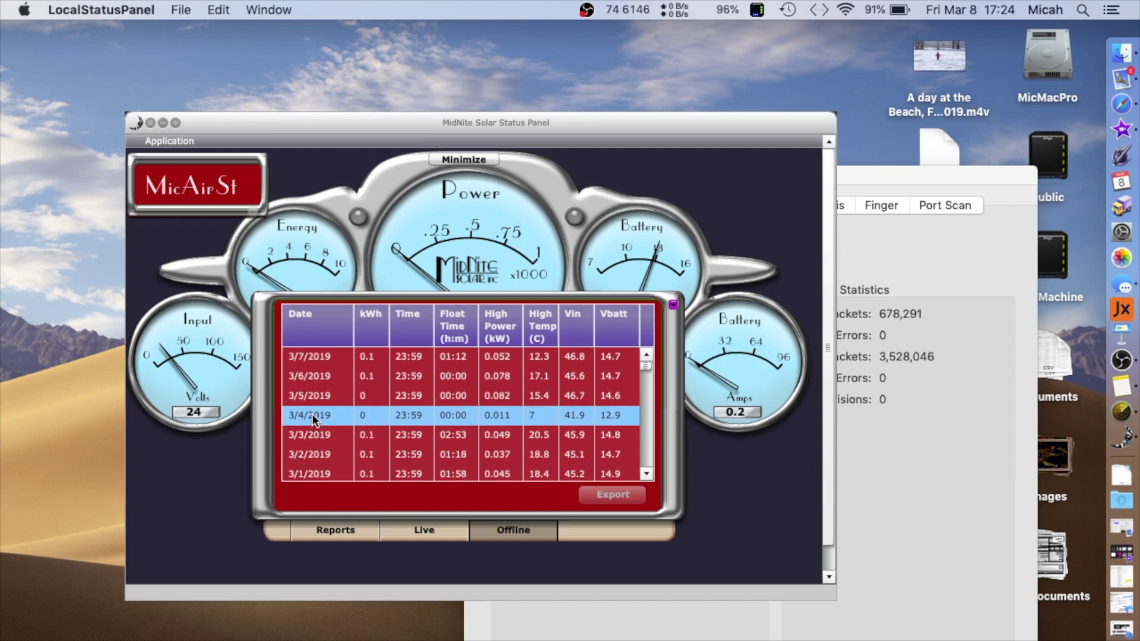
pyautogui.click(308, 356)
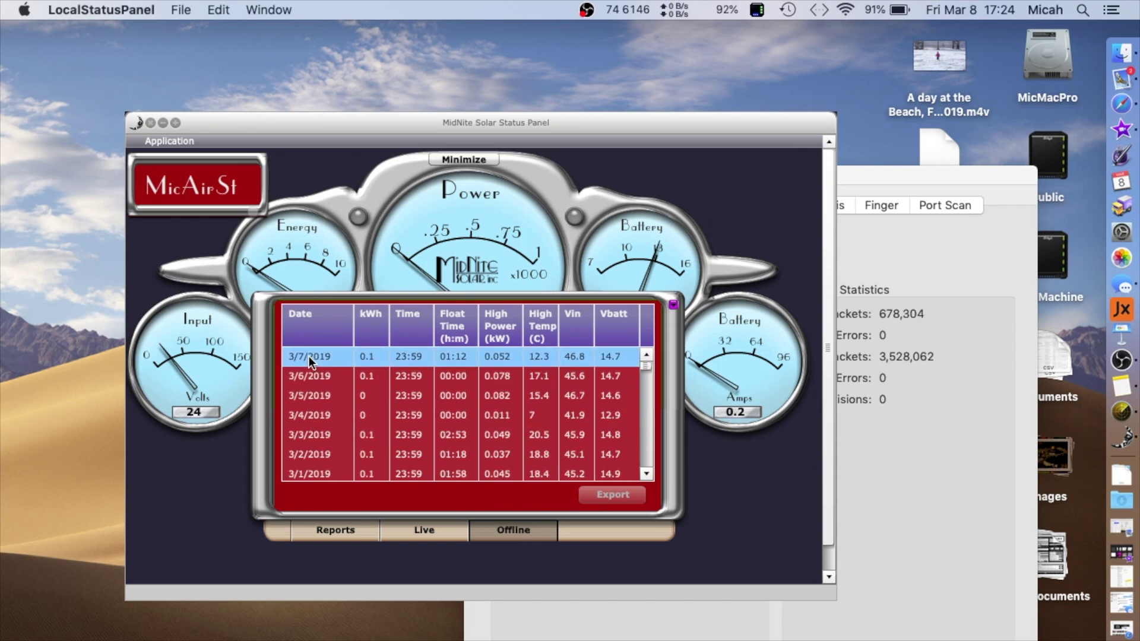
pyautogui.click(671, 305)
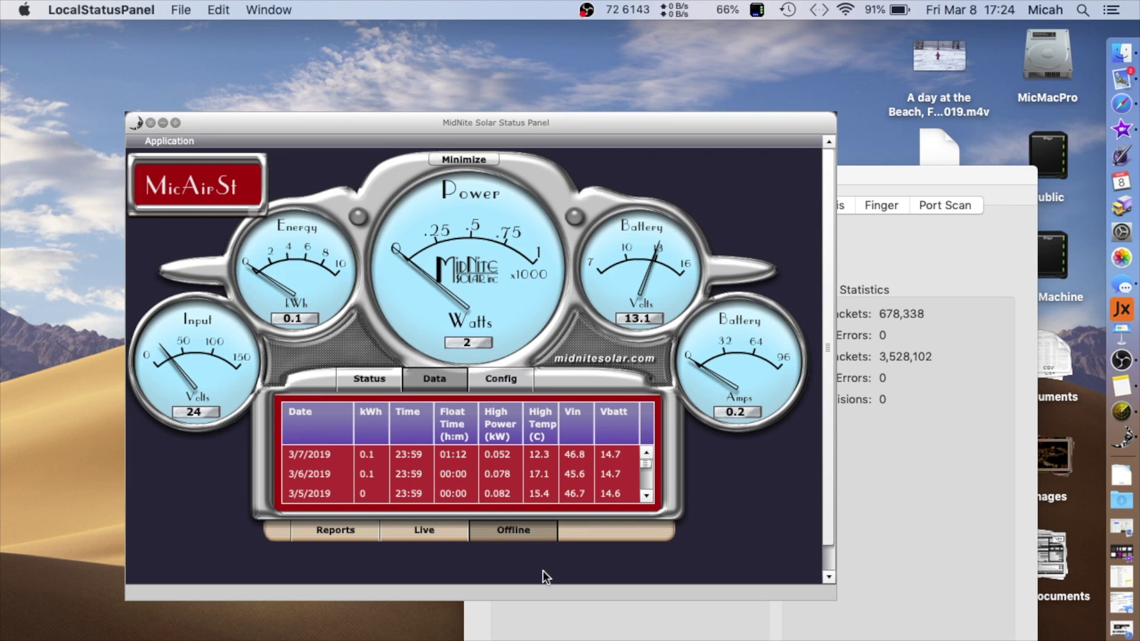
# Pass through the Live and Reports views back to the Status overview panels.
pyautogui.click(435, 541)
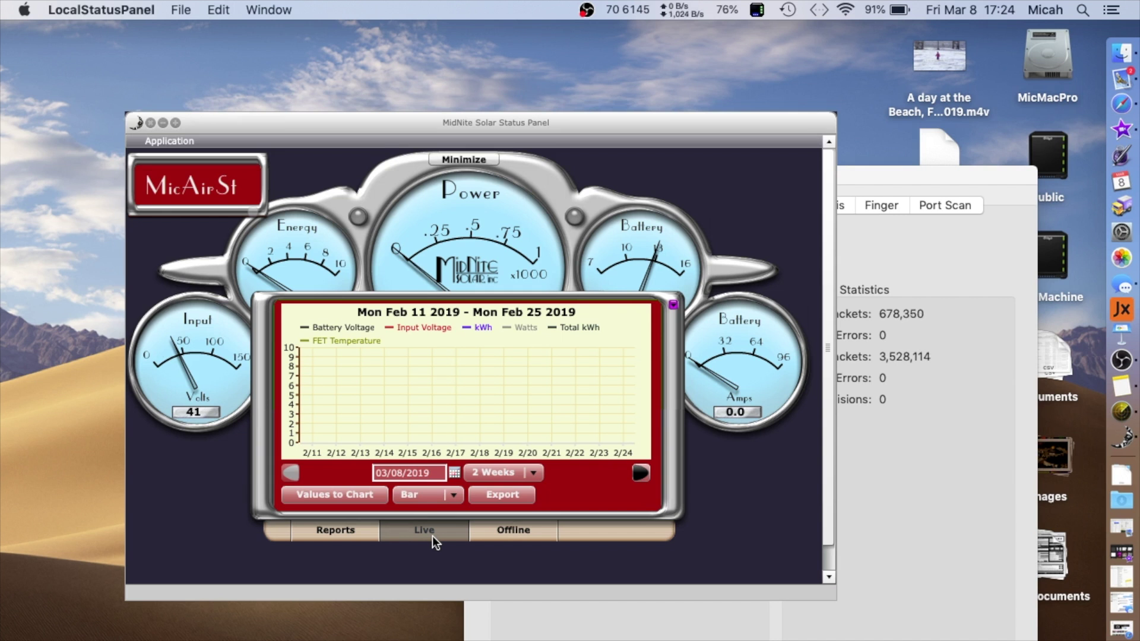
pyautogui.click(321, 532)
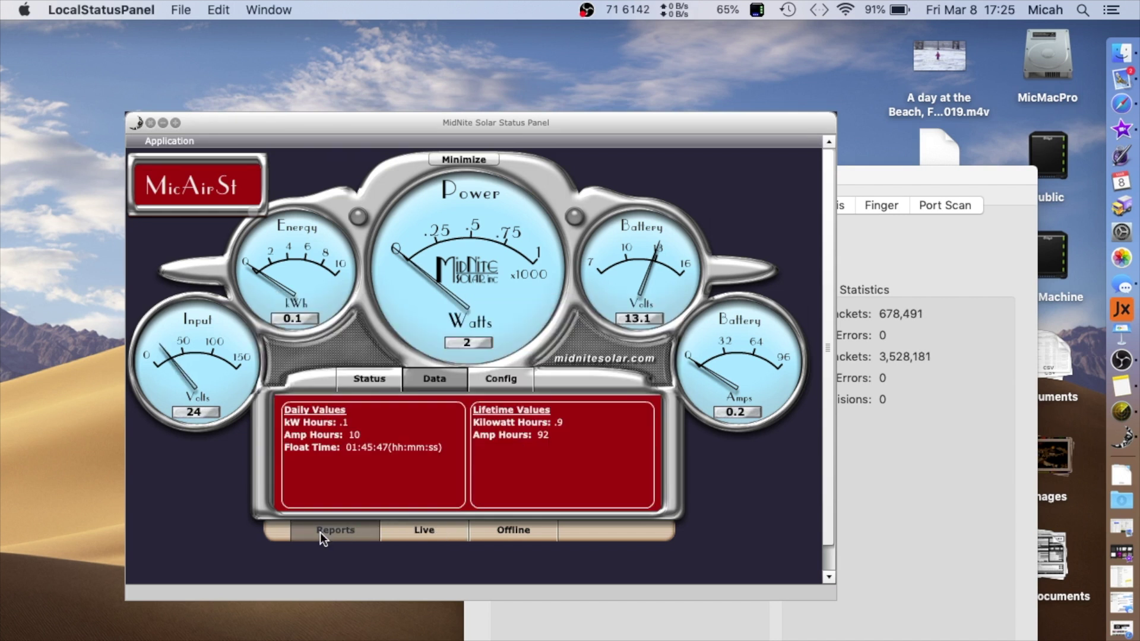
pyautogui.click(366, 379)
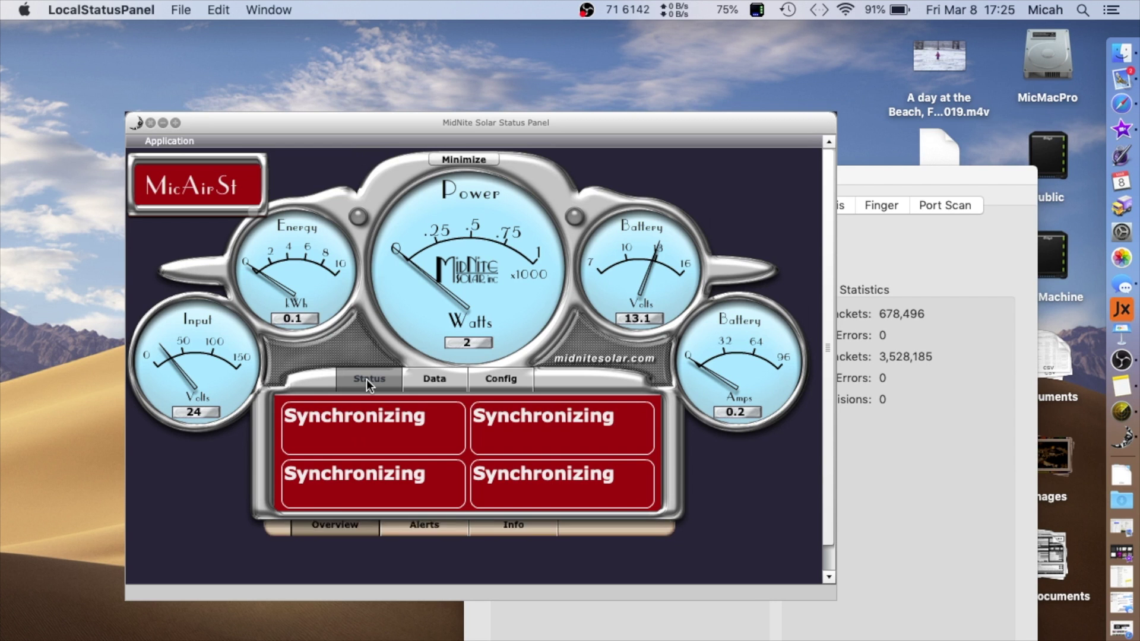